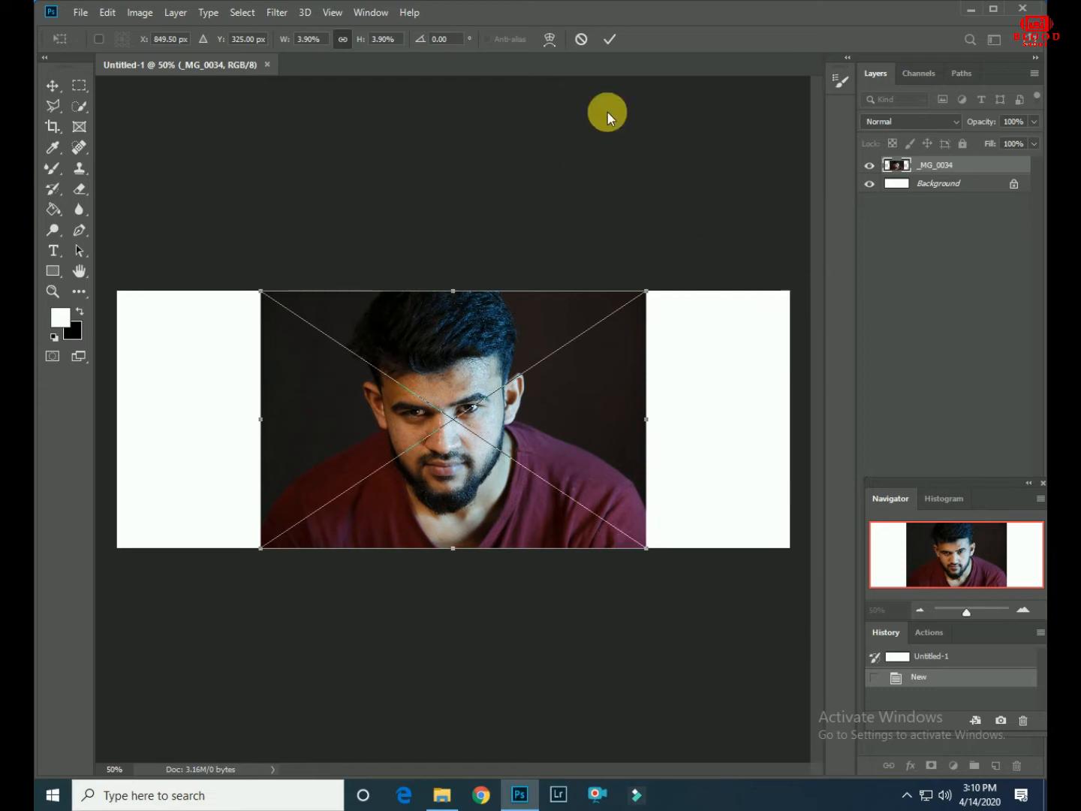
- Commit the placed photo and, in the Camera Raw Filter, set Highlights to -100 and Exposure to +1.00
click(609, 39)
click(277, 13)
click(322, 105)
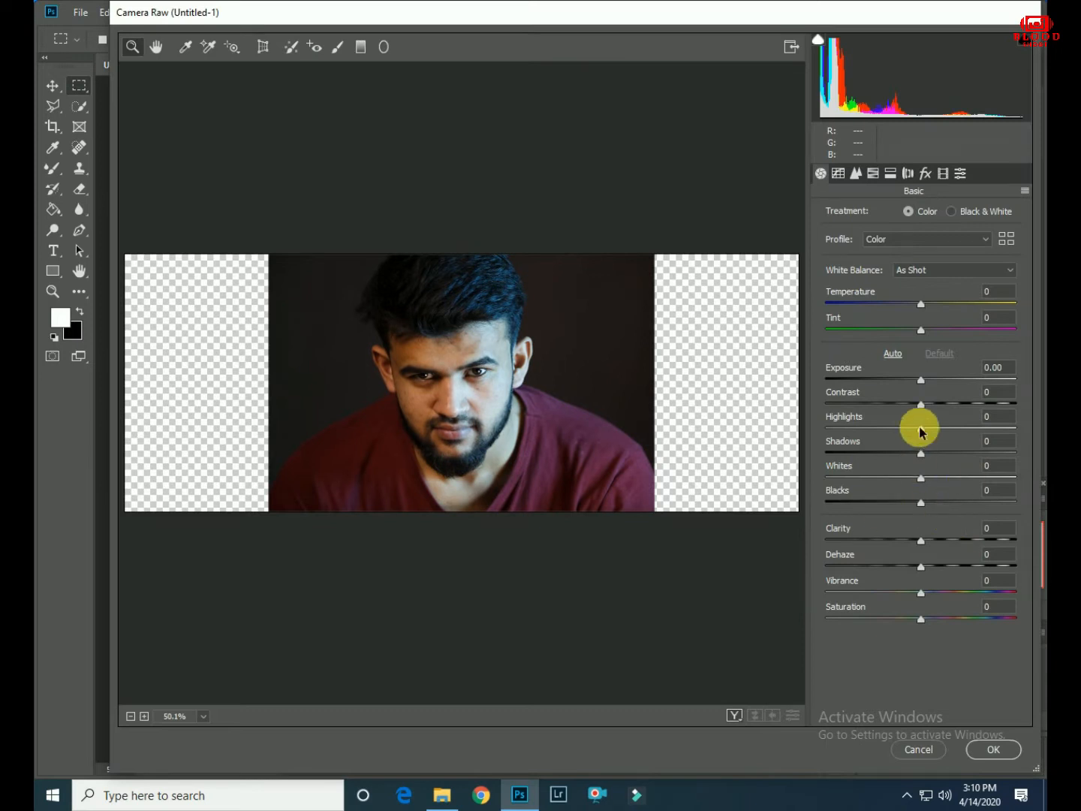
drag(922, 431, 803, 429)
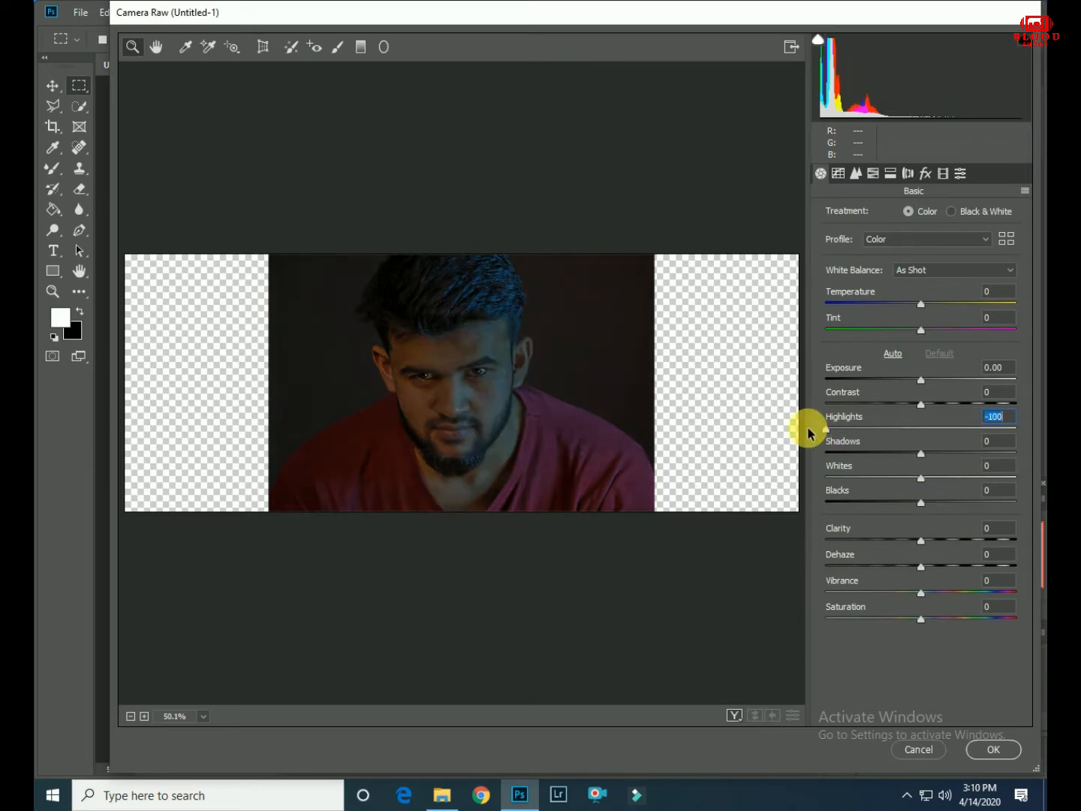
drag(921, 379, 940, 380)
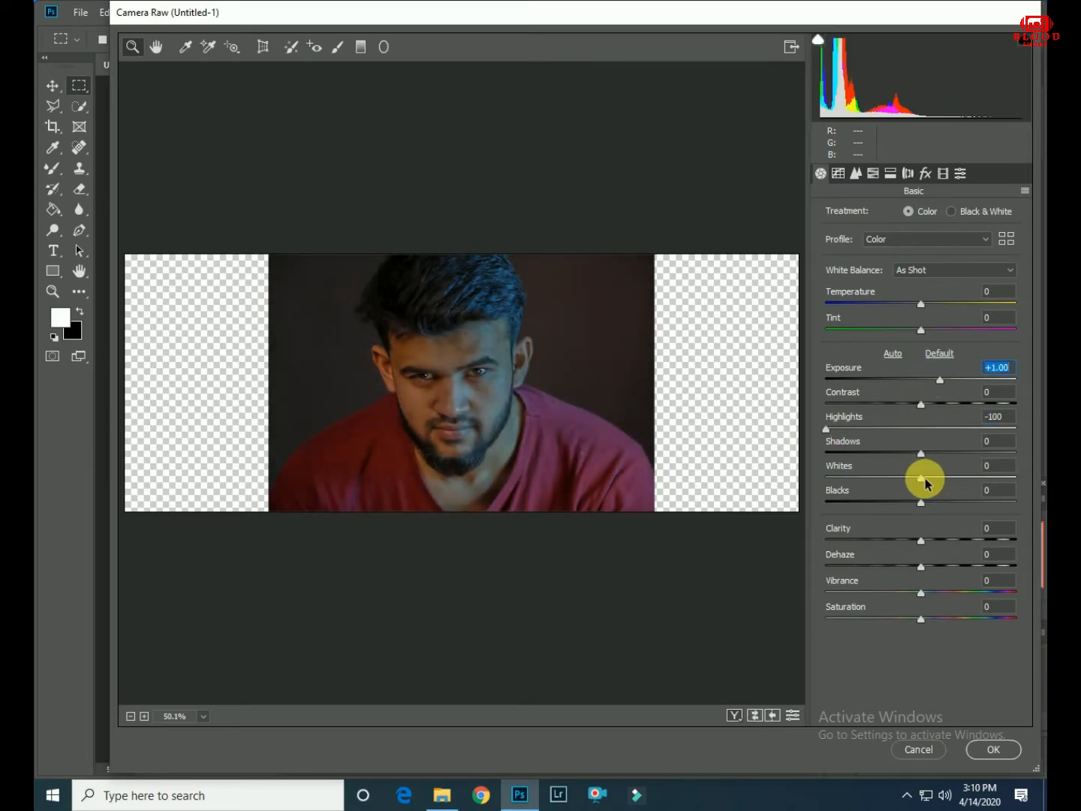
- Set Whites to +54, Shadows to +24, Clarity to +34 and Vibrance to +6, raise Contrast slightly, and apply the filter
drag(921, 479, 966, 477)
drag(921, 539, 967, 541)
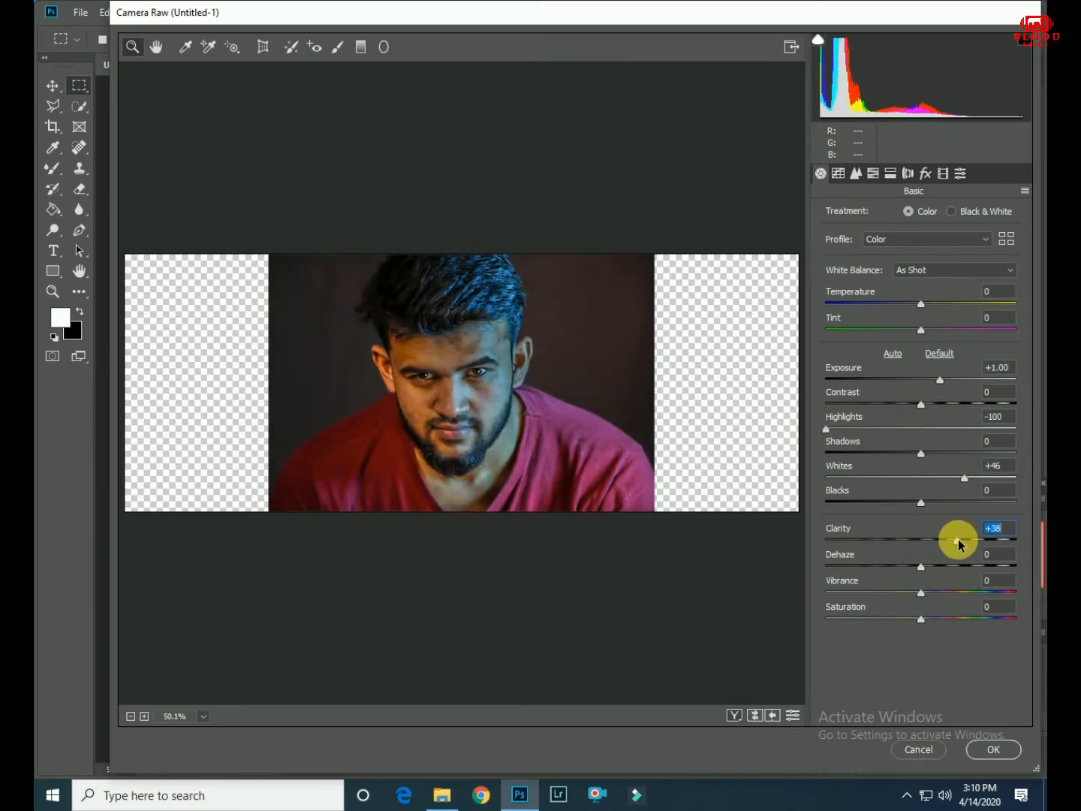
drag(920, 454, 972, 479)
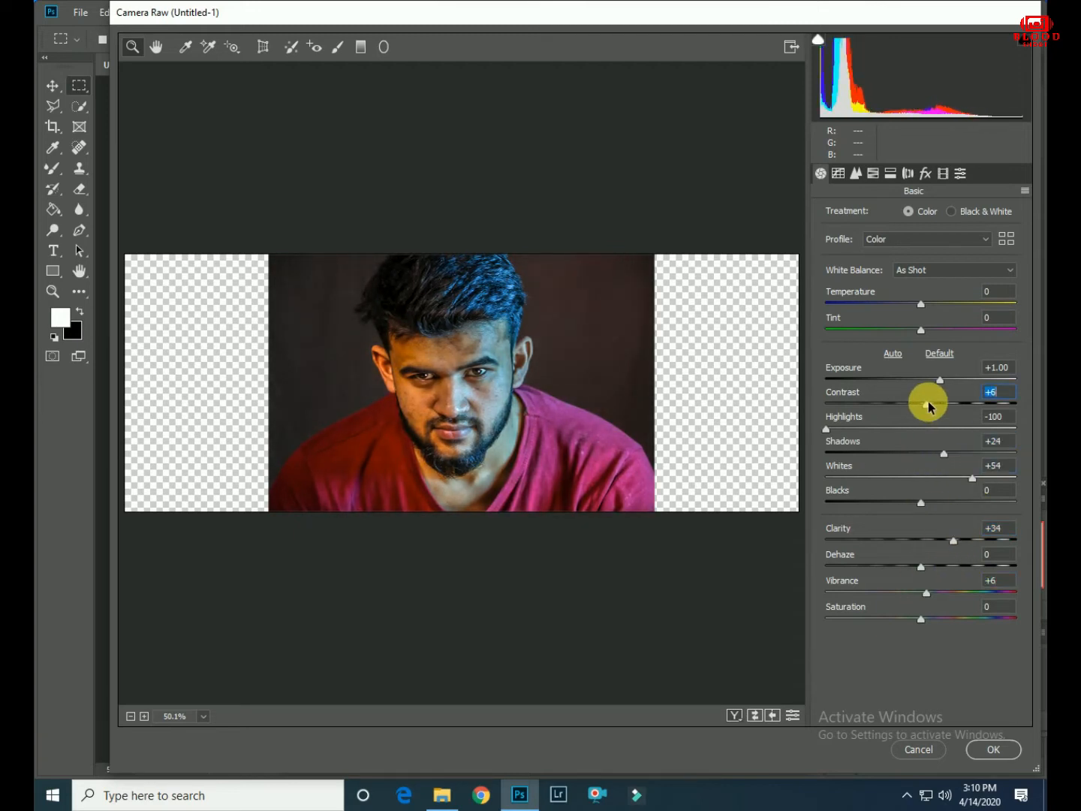
key(Tab)
click(974, 752)
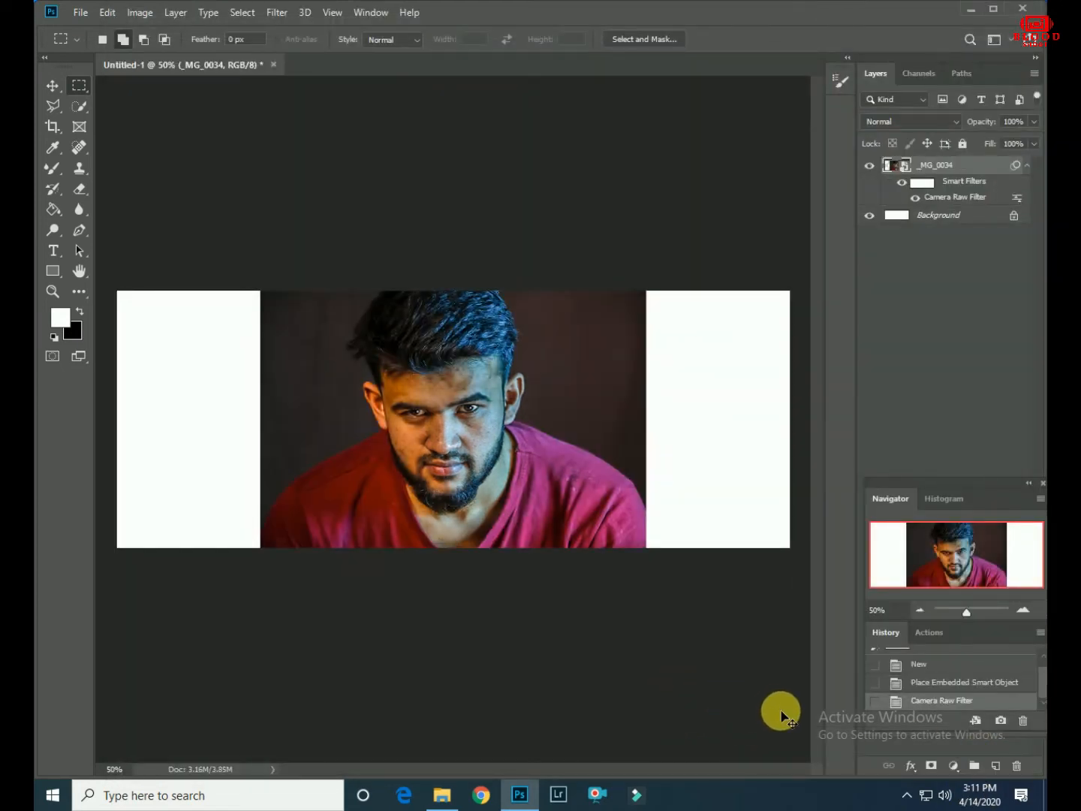
key(ctrl+plus)
key(ctrl+plus)
key(ctrl+plus)
key(ctrl+plus)
key(ctrl+minus)
key(ctrl+minus)
key(ctrl+minus)
key(ctrl+minus)
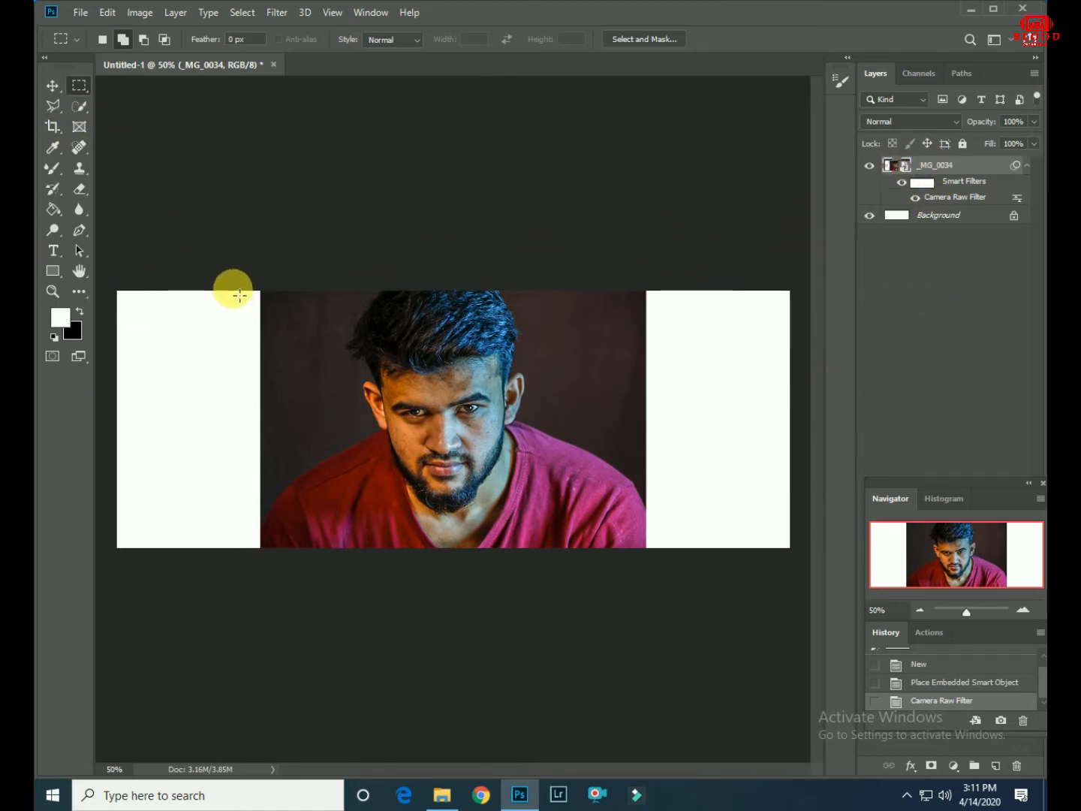
- Select a full-height vertical strip along the photo's left edge and copy it to a new layer
drag(258, 291, 327, 558)
right_click(300, 398)
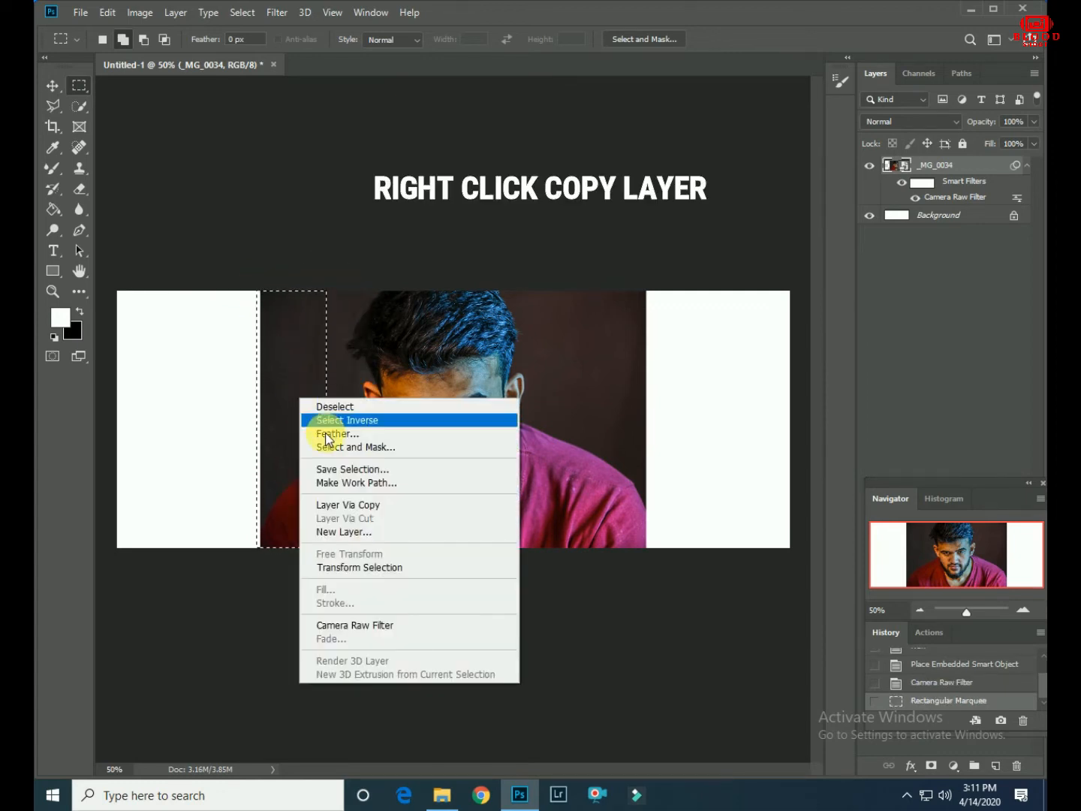
click(347, 508)
- Reduce the _MG_0034 layer's fill to 43% and leave both it and Layer 1 shown
click(870, 165)
click(870, 183)
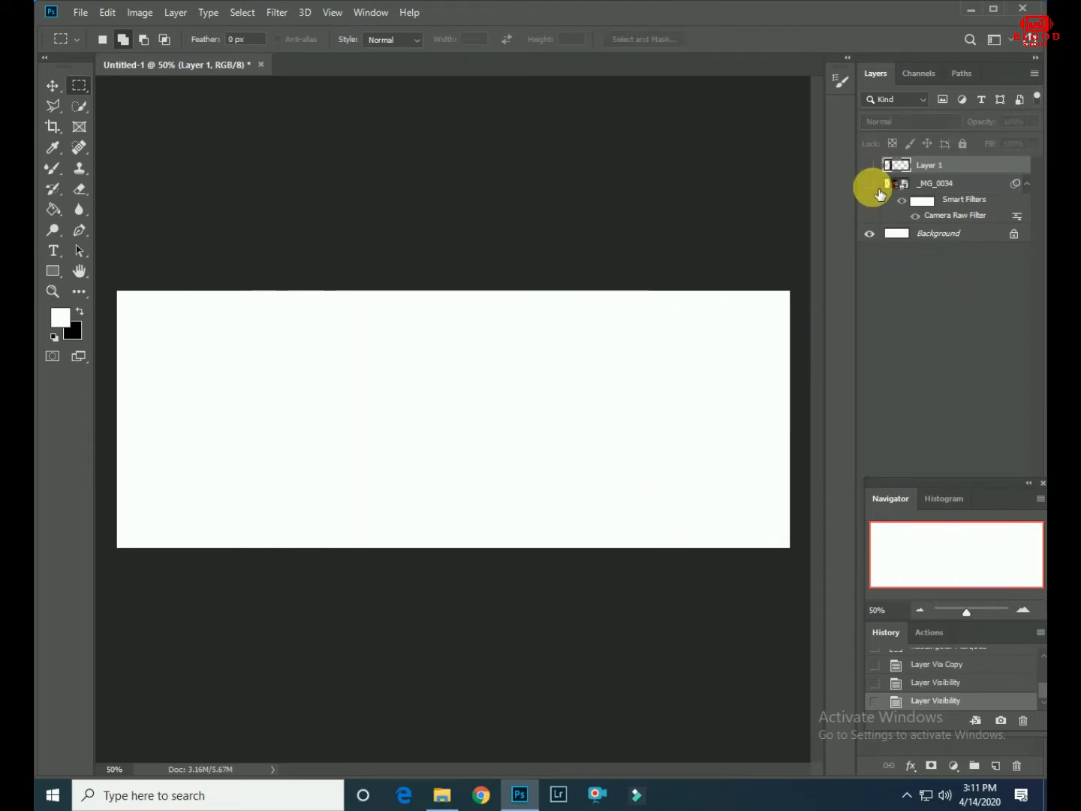
click(871, 185)
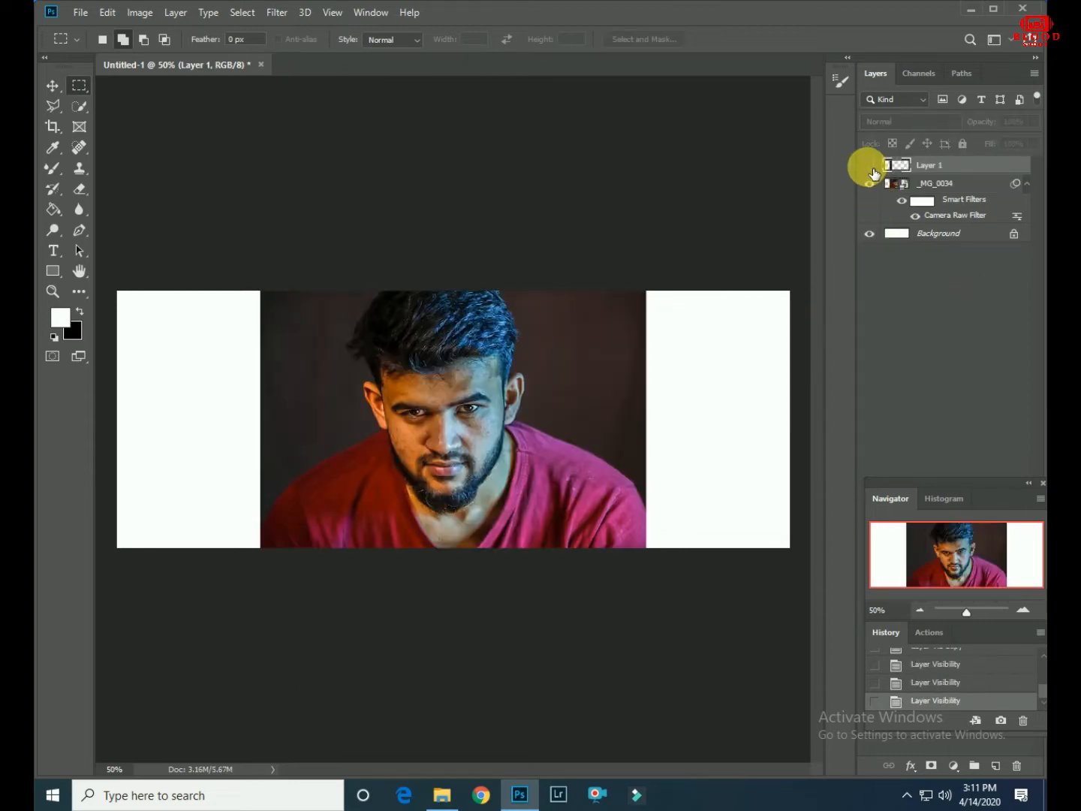
click(975, 183)
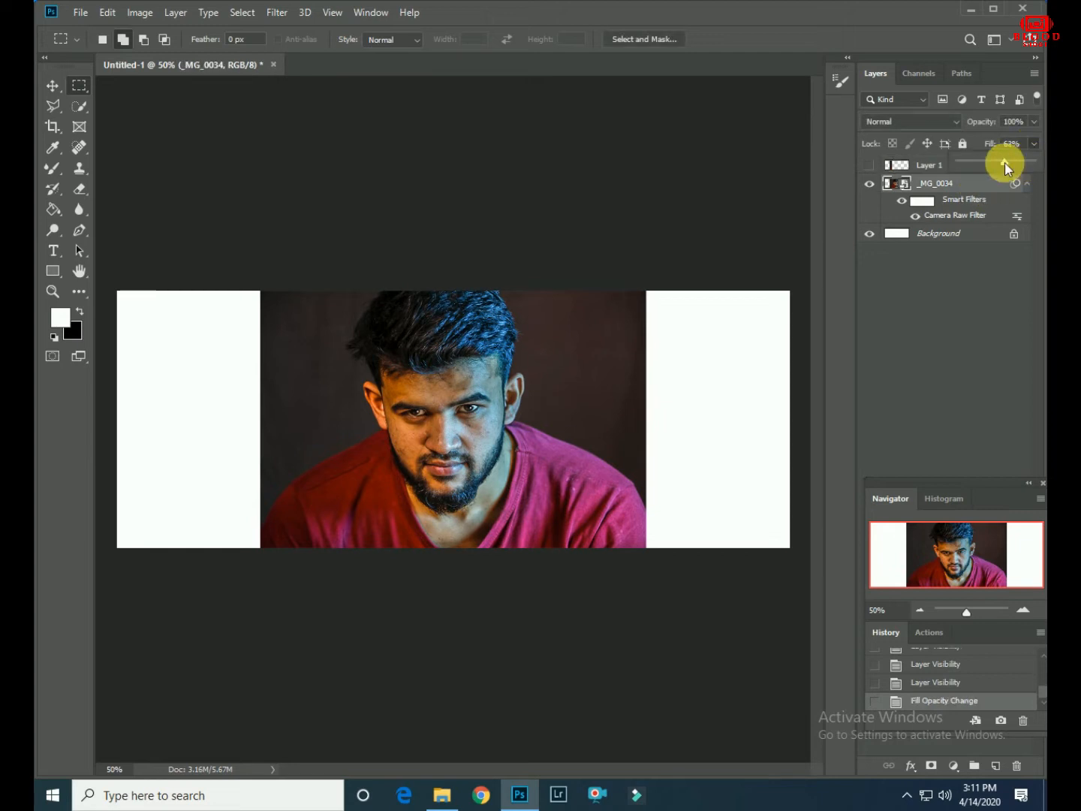
drag(1006, 167, 992, 165)
click(869, 166)
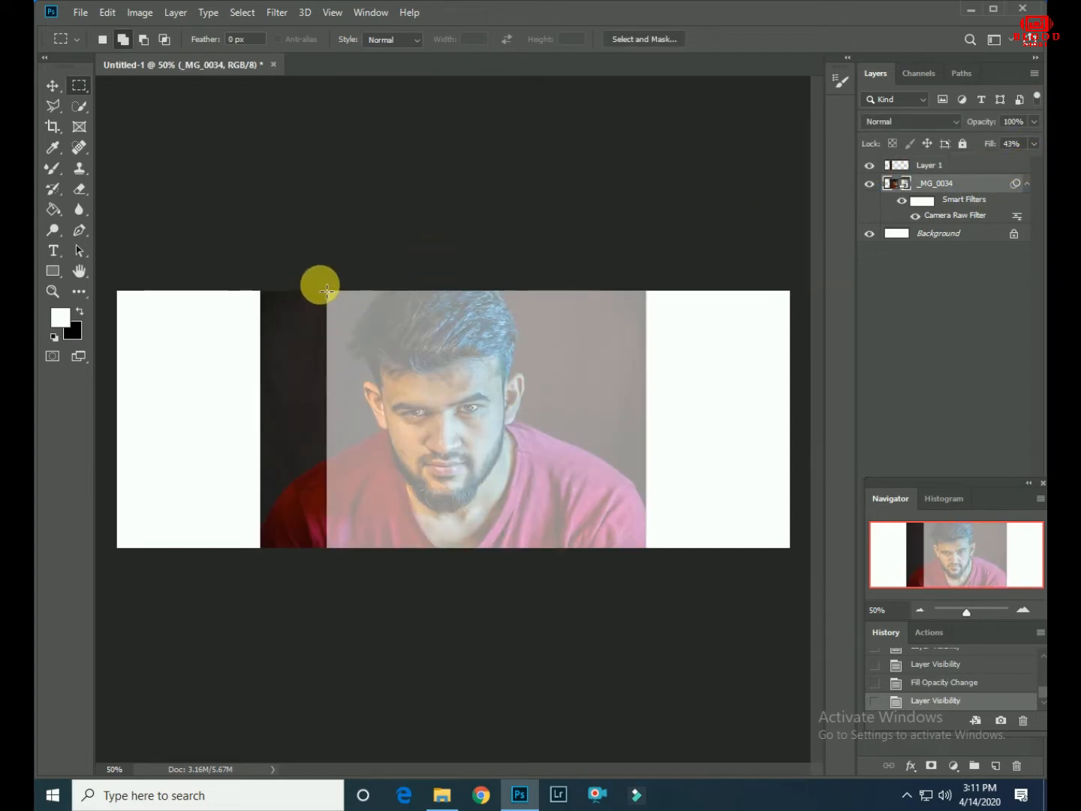
- Select the next full-height strip, about 0.53 in wide, beside the first one and copy it to a new layer
drag(326, 292, 387, 560)
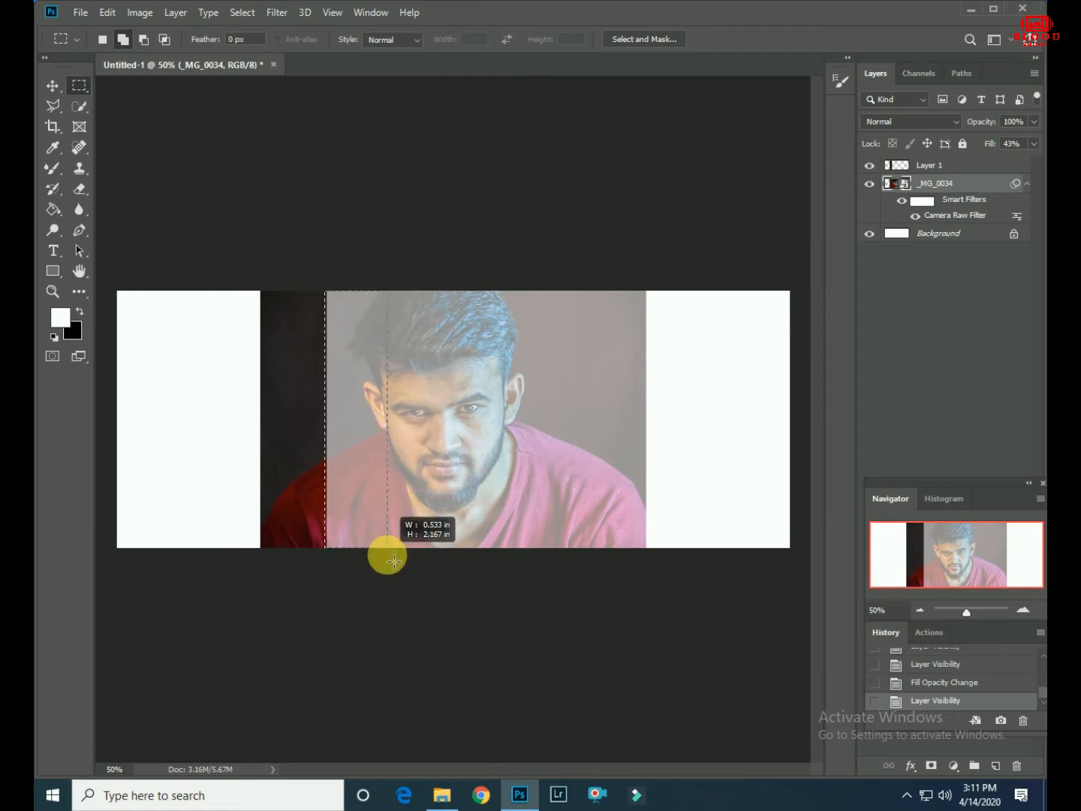
right_click(352, 395)
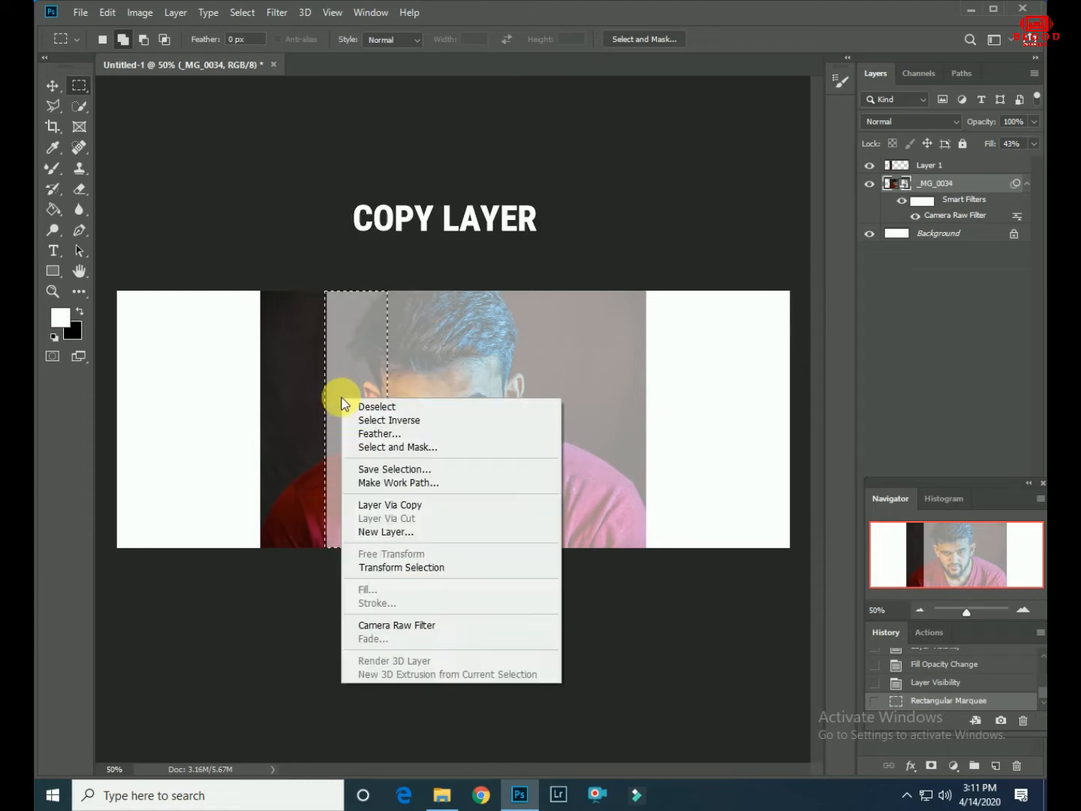
click(382, 504)
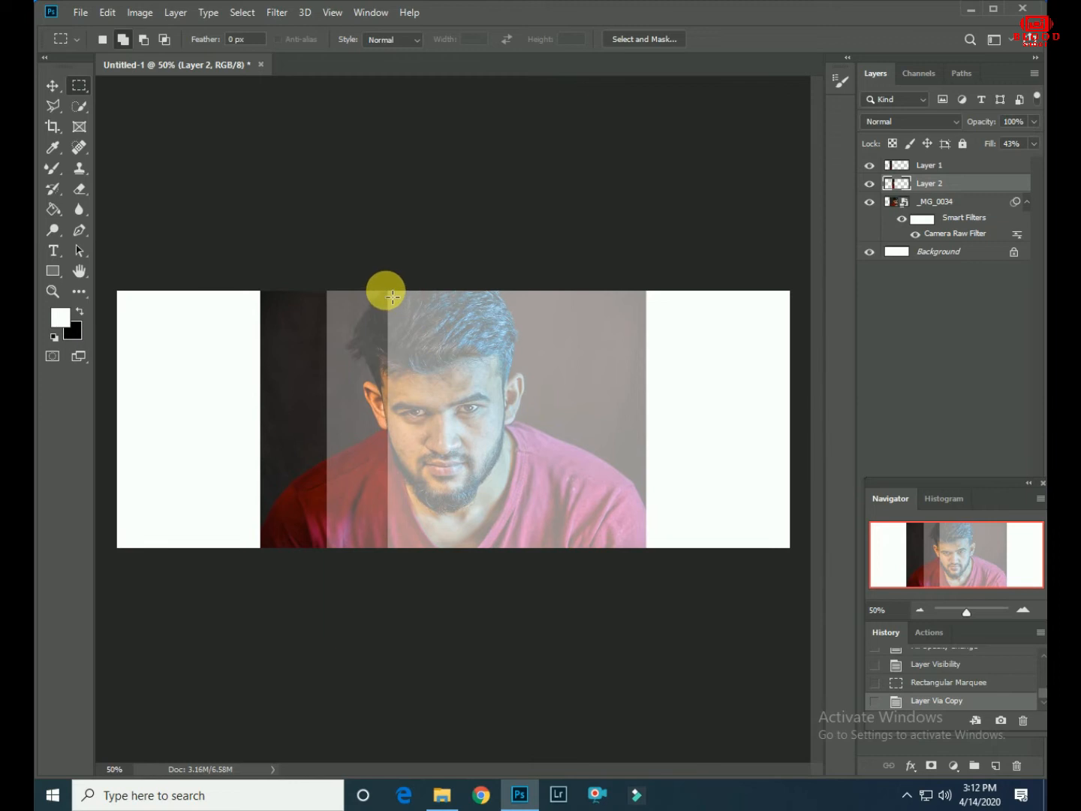
- Select a third full-height strip of the photo, about 0.5 in wide, directly beside the second strip
drag(392, 297, 449, 565)
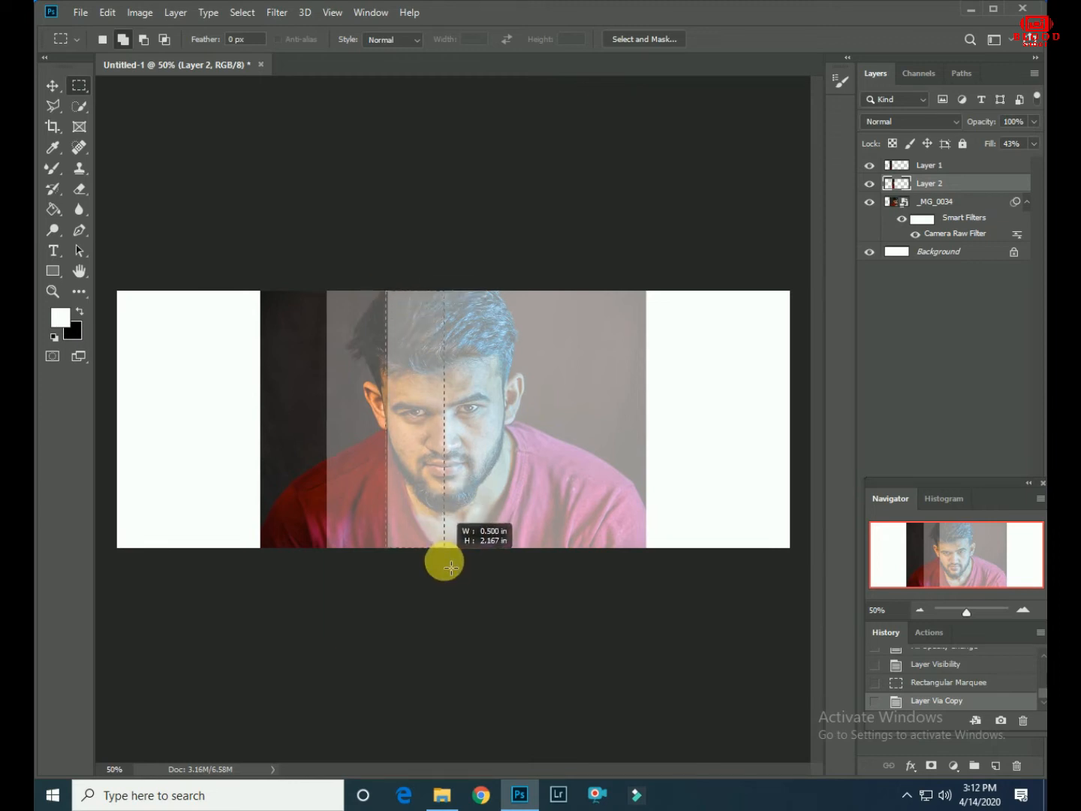
drag(450, 567, 450, 567)
right_click(413, 375)
click(446, 482)
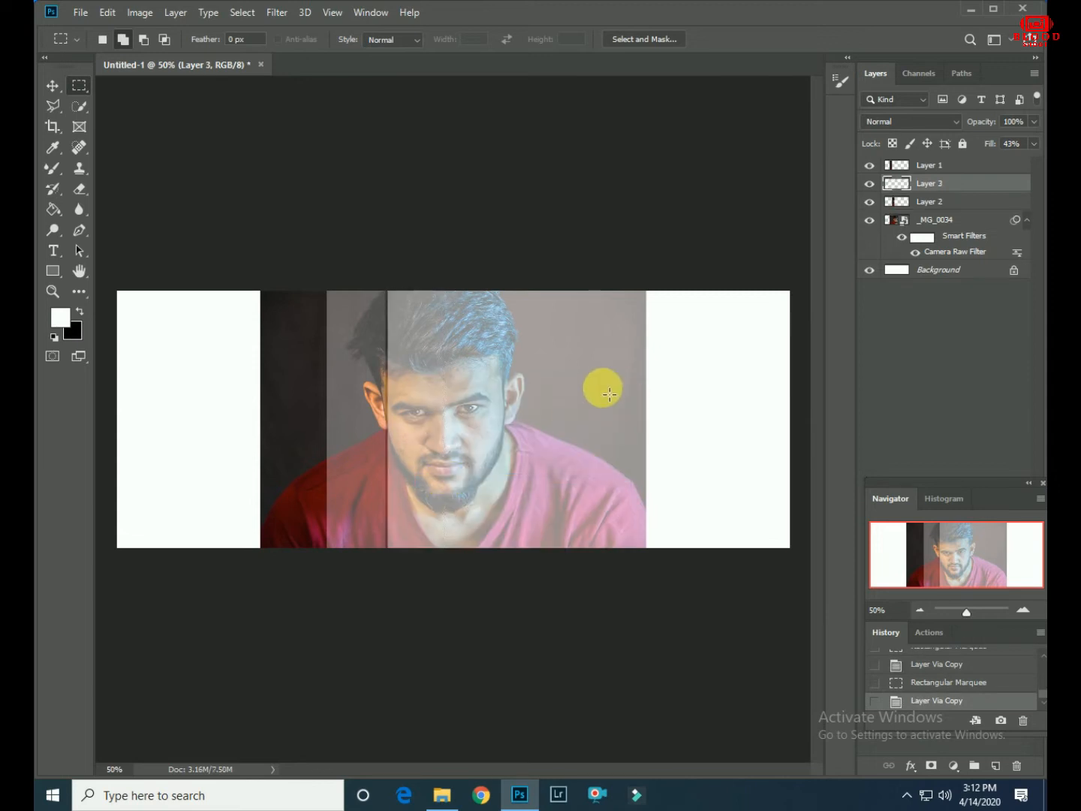
click(948, 682)
- Copy the selected third strip from the _MG_0034 layer to a new layer
click(933, 201)
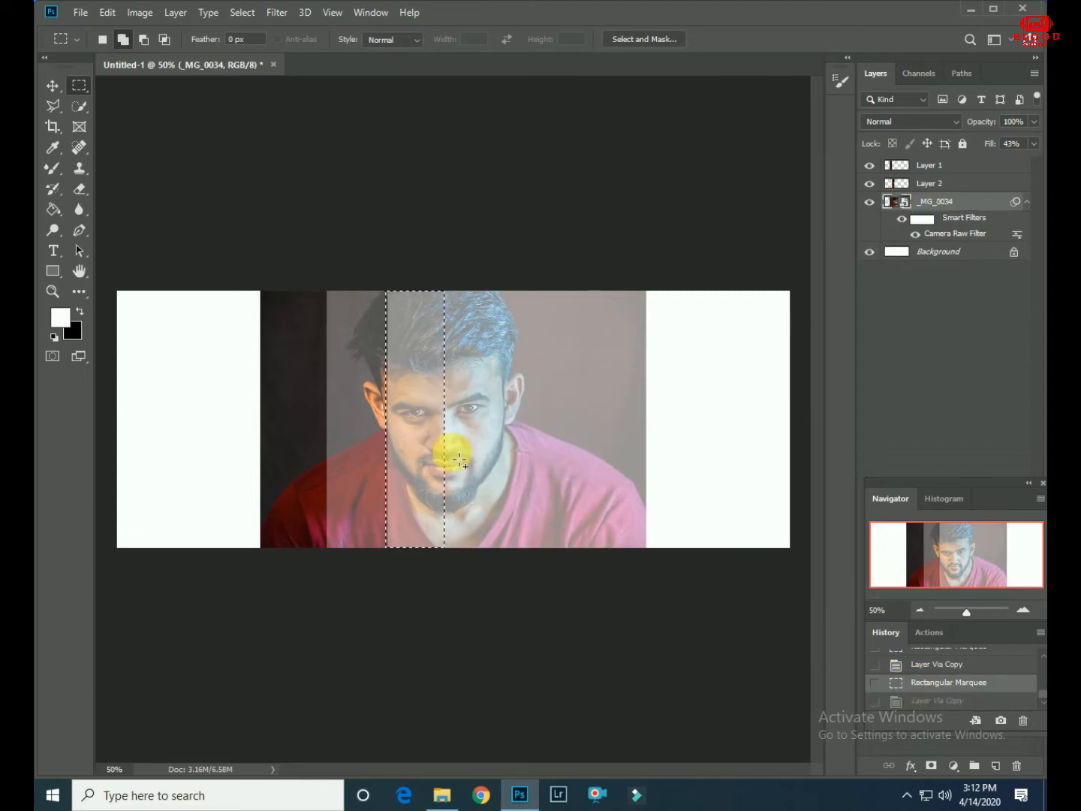
right_click(419, 391)
click(449, 512)
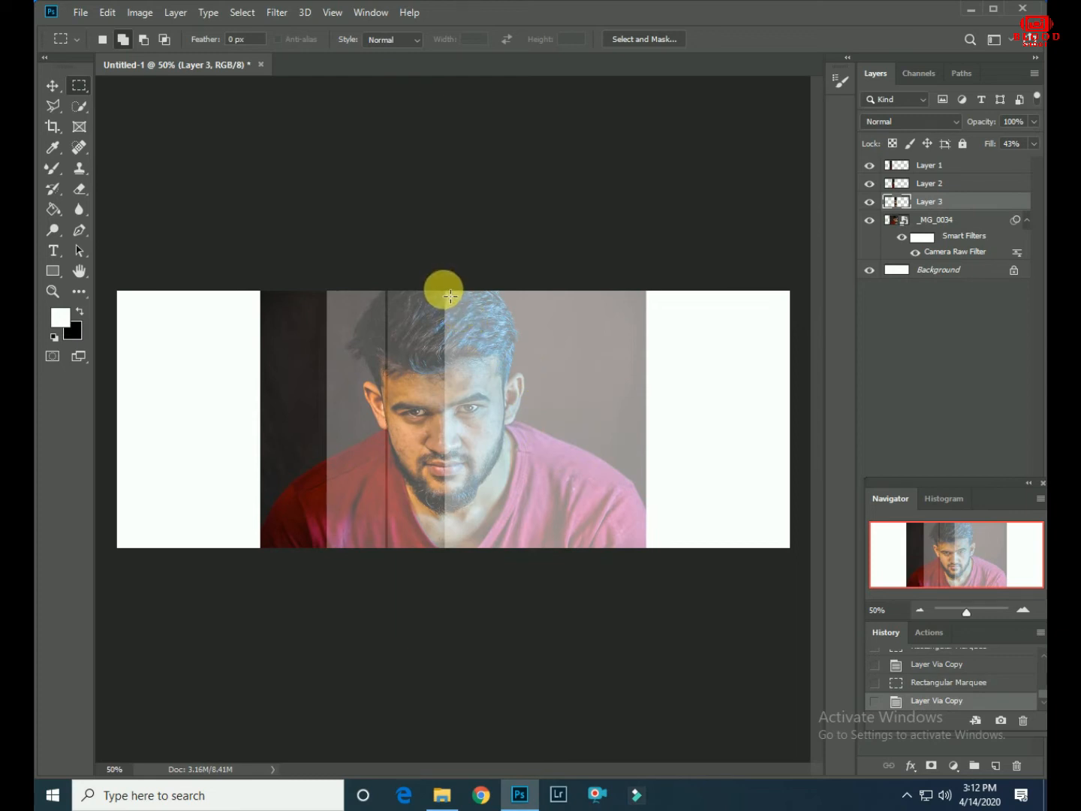
- Select a fourth full-height strip beside the third and copy it from the _MG_0034 layer to a new layer
drag(451, 297, 500, 555)
right_click(443, 374)
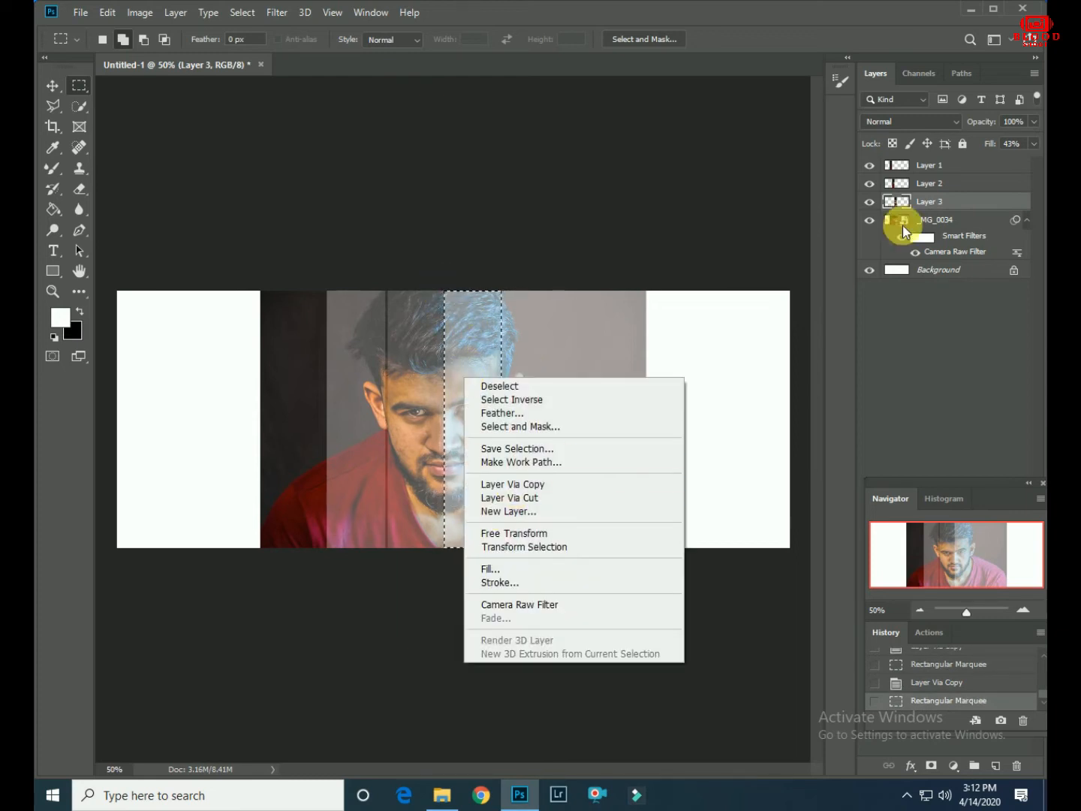
click(898, 220)
right_click(458, 399)
click(496, 509)
- Select a fifth full-height strip beside the fourth and copy it from the _MG_0034 layer to a new layer
drag(502, 292, 551, 552)
click(880, 238)
right_click(521, 378)
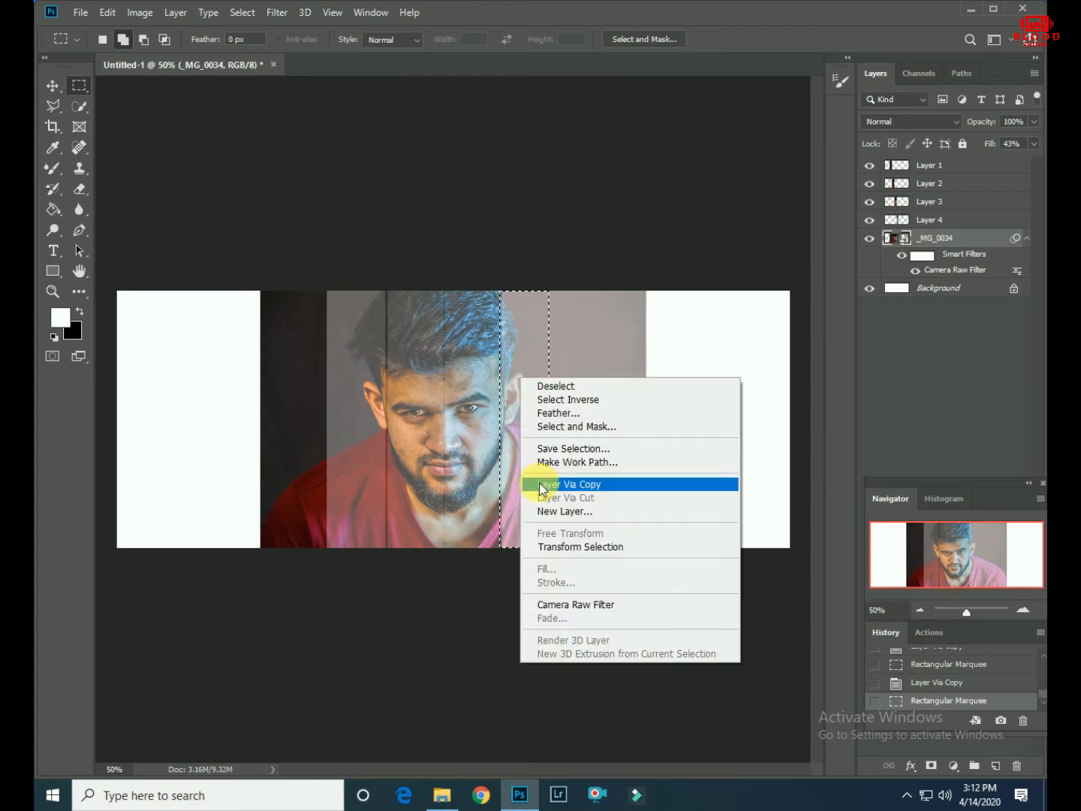
click(536, 483)
- Select a sixth full-height strip beside the fifth and copy it to a new layer
mouse_move(549, 291)
mouse_down()
mouse_move(625, 486)
mouse_move(606, 564)
mouse_up()
right_click(581, 341)
click(602, 457)
- Select the remaining strip at the photo's right edge and copy it to a new layer as the seventh strip
mouse_move(605, 291)
mouse_down()
mouse_move(649, 633)
mouse_move(645, 571)
mouse_up()
right_click(604, 455)
click(930, 274)
right_click(604, 339)
click(683, 491)
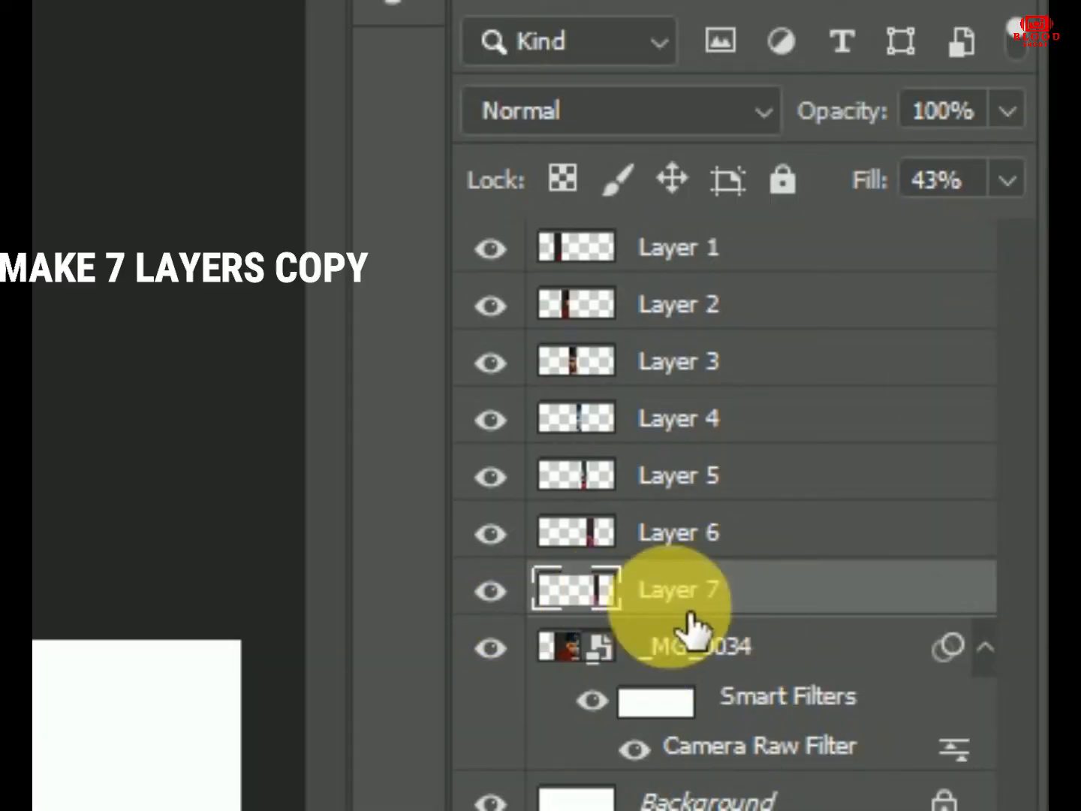
- Move the Layer 1 strip to the canvas's left edge and hide the _MG_0034 layer
click(719, 261)
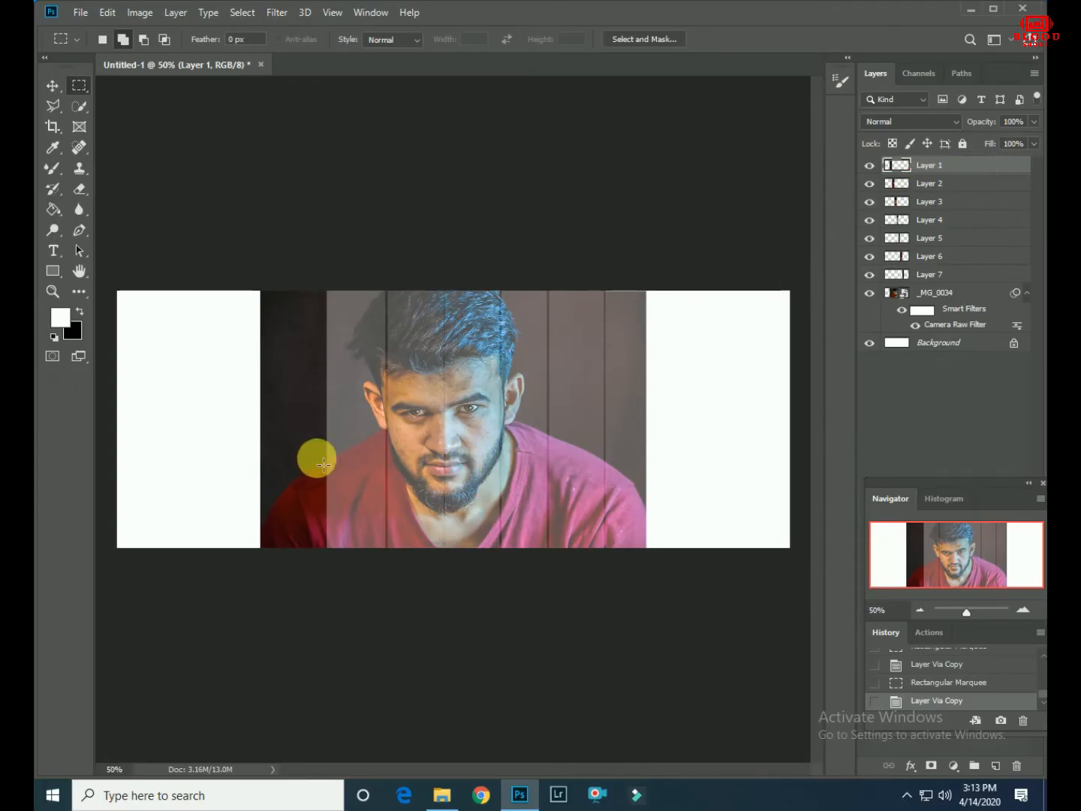
drag(269, 456, 124, 452)
click(869, 294)
- Set the fill of Layers 2 through 7 to 100%
click(943, 185)
click(1035, 144)
click(943, 203)
drag(1034, 144, 1044, 159)
click(943, 220)
click(943, 240)
click(944, 257)
click(946, 275)
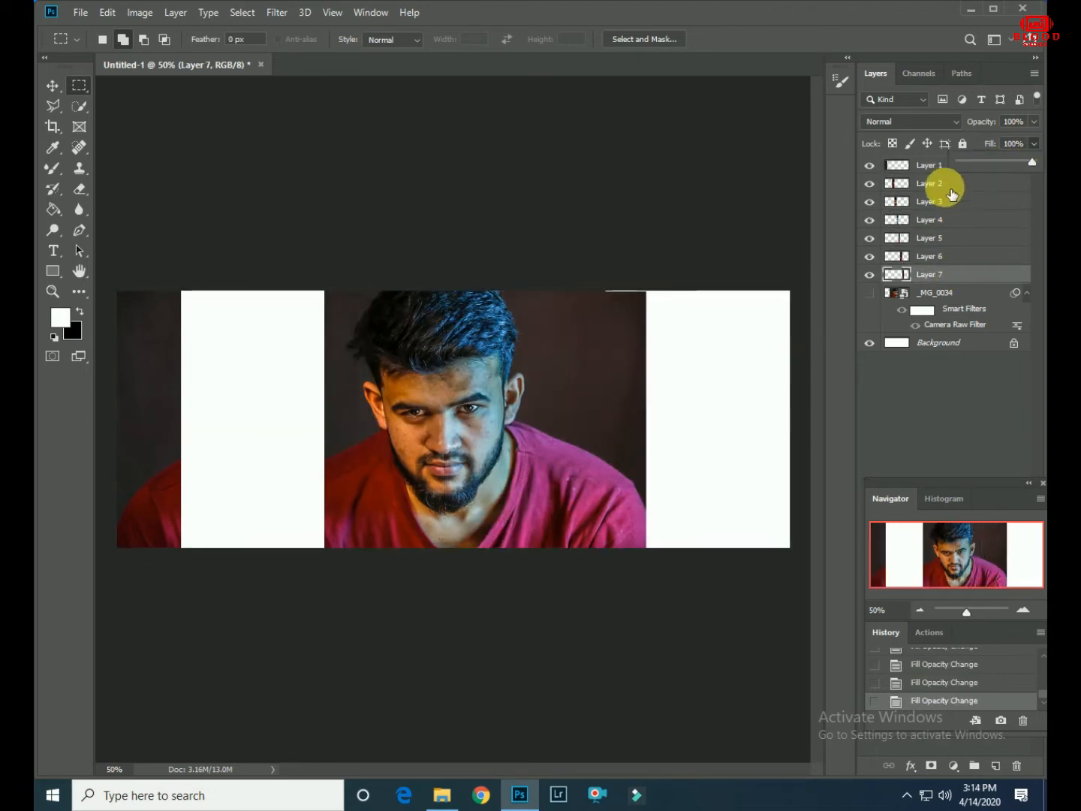
- Move the Layer 2 and Layer 3 strips horizontally to the left, leaving white gaps between the strips
click(943, 184)
click(52, 84)
drag(394, 495, 244, 475)
click(729, 419)
drag(441, 485, 377, 477)
click(495, 429)
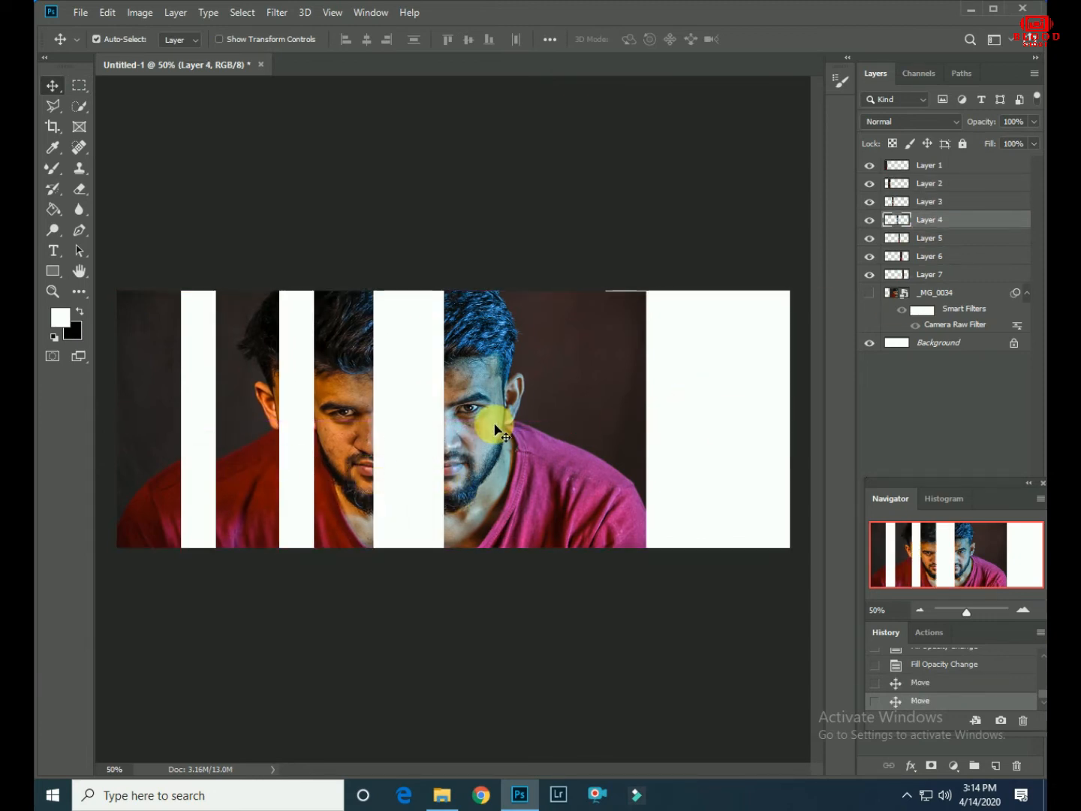
- Move the Layer 7 strip toward the canvas's right edge and shift the Layer 6 strip right, leaving a gap between them
click(965, 273)
drag(652, 429, 771, 391)
click(581, 429)
drag(581, 431, 680, 430)
- Shift the Layer 5 and Layer 7 strips together until the Layer 7 strip sits at the canvas's right edge
click(901, 274)
mouse_move(527, 398)
mouse_down()
mouse_move(579, 397)
mouse_move(497, 392)
mouse_move(516, 394)
mouse_up()
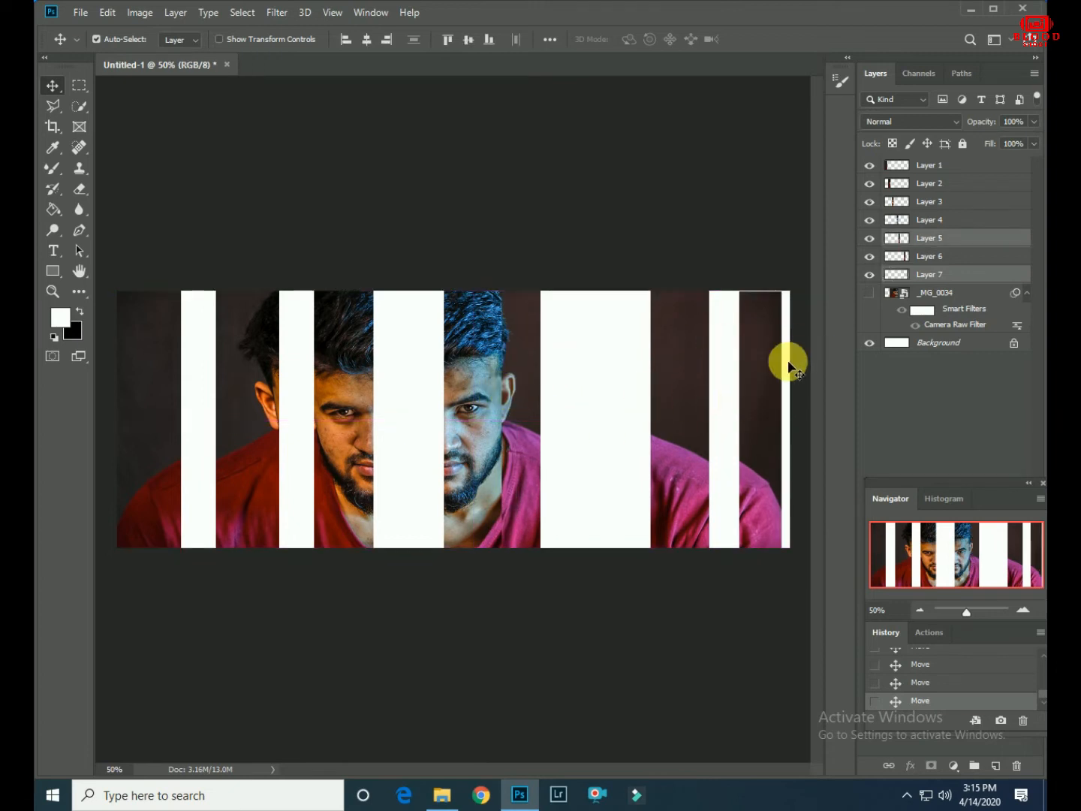
click(938, 275)
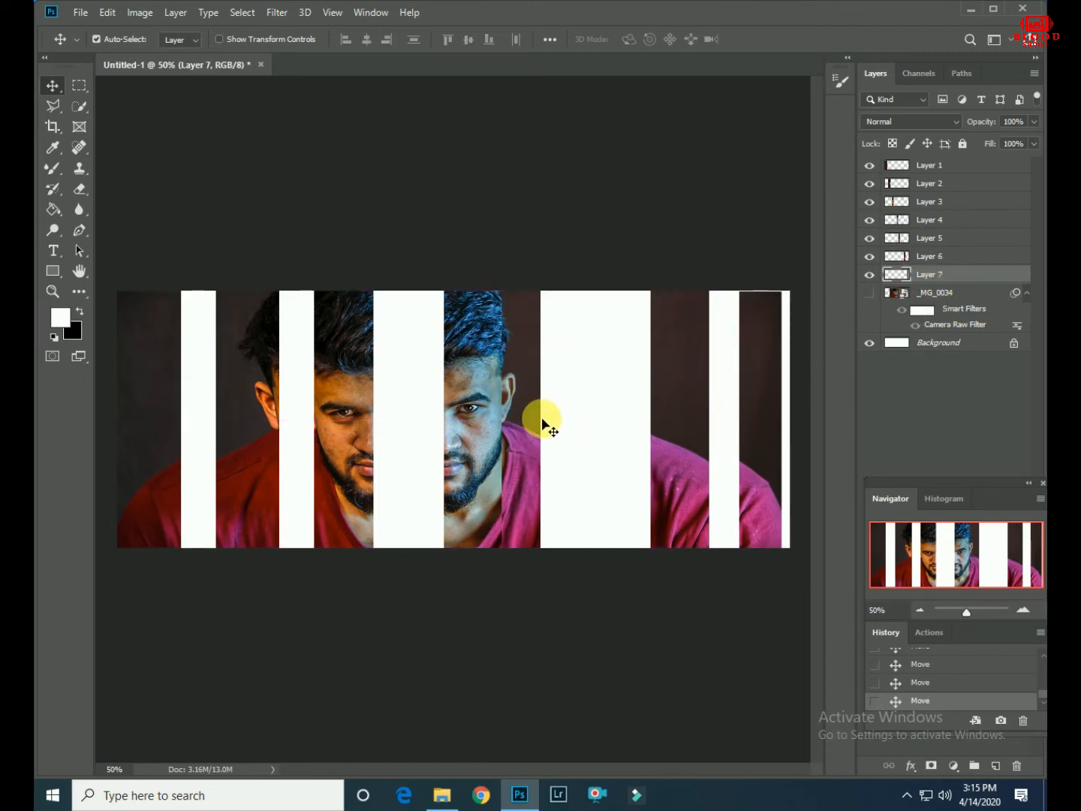
drag(527, 418, 541, 415)
- With Layer 7 temporarily hidden, move the Layer 5 strip right to sit between Layers 4 and 6 with gaps, then show Layer 7 again
click(871, 274)
click(871, 274)
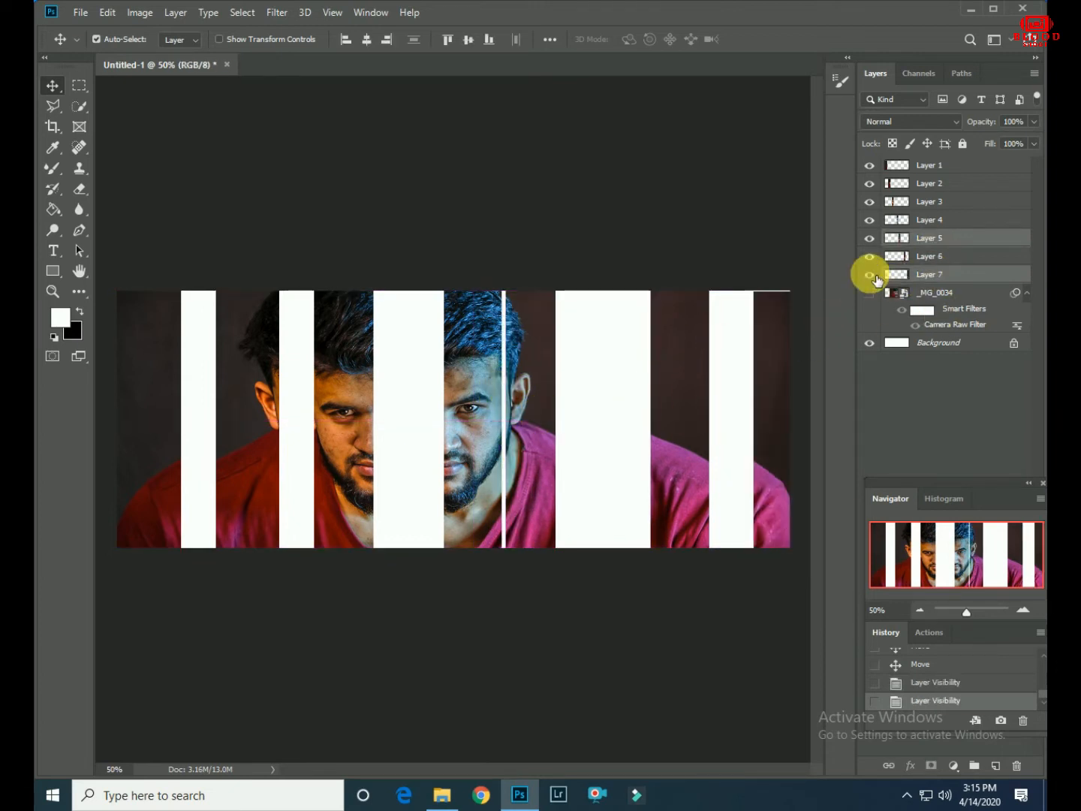
click(943, 274)
click(870, 274)
click(939, 239)
drag(532, 422, 595, 425)
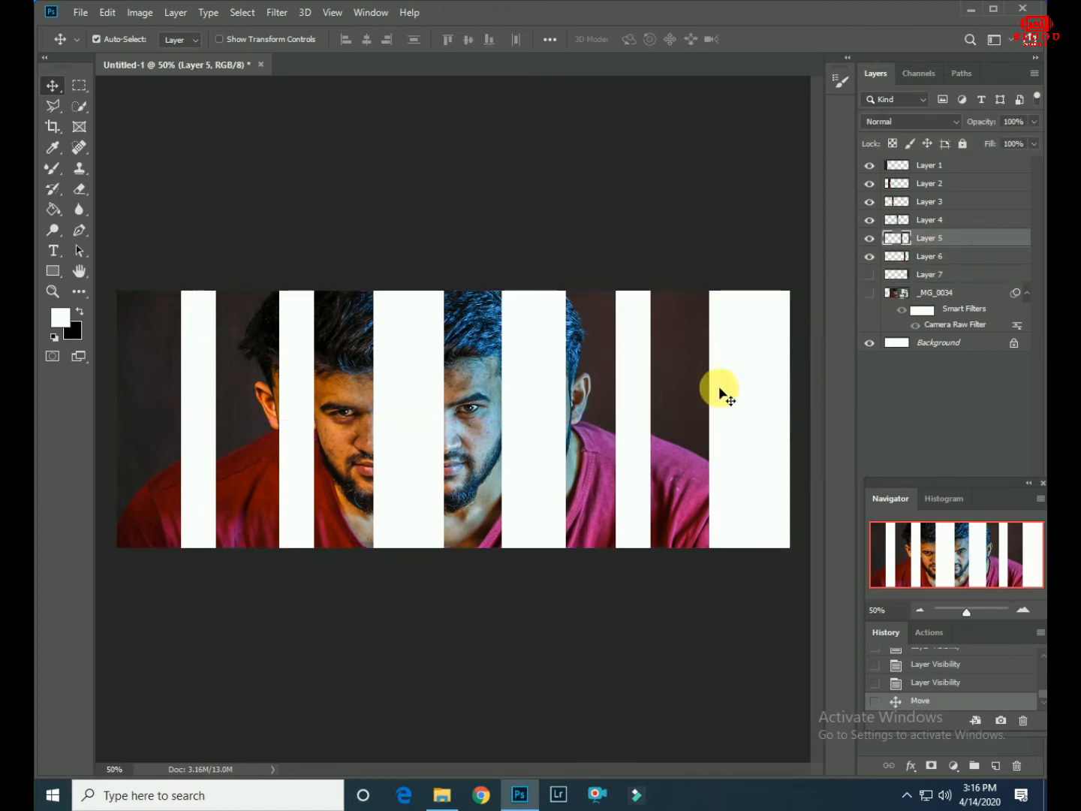
click(870, 274)
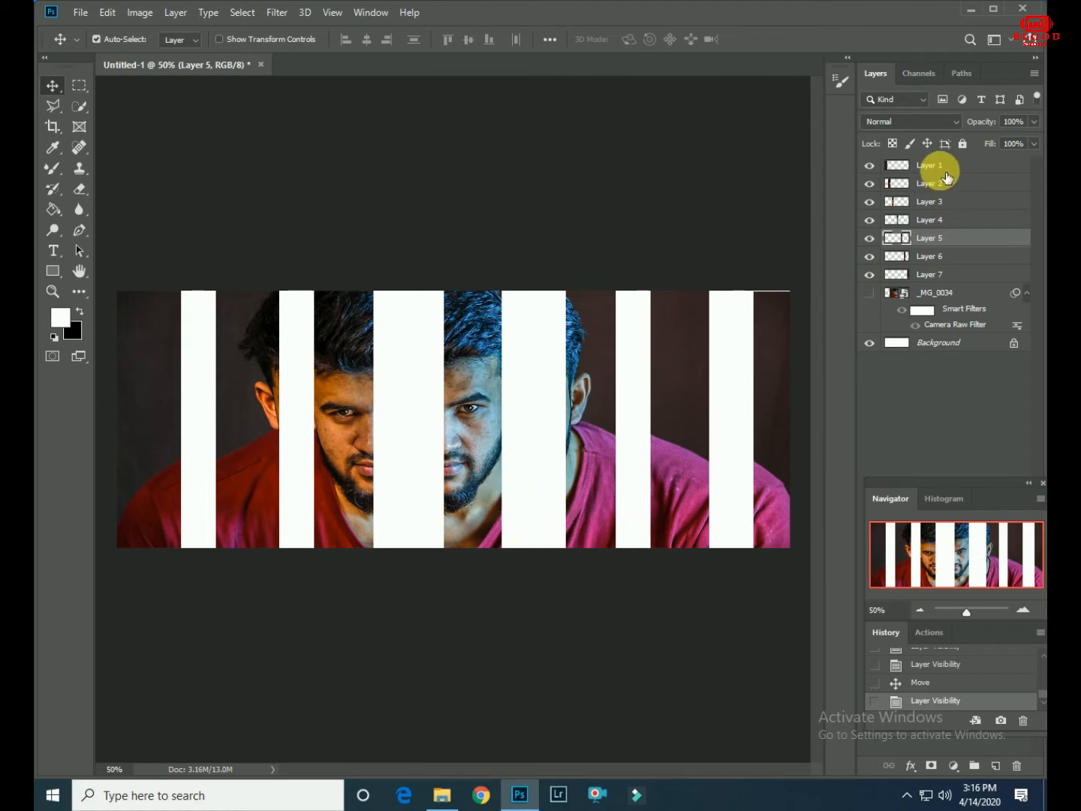
- Shift the Layer 3, 2 and 1 strips right toward the centre, leaving white gaps between them and a margin at the canvas's left edge
mouse_move(394, 417)
mouse_down()
mouse_move(367, 419)
mouse_move(395, 422)
mouse_up()
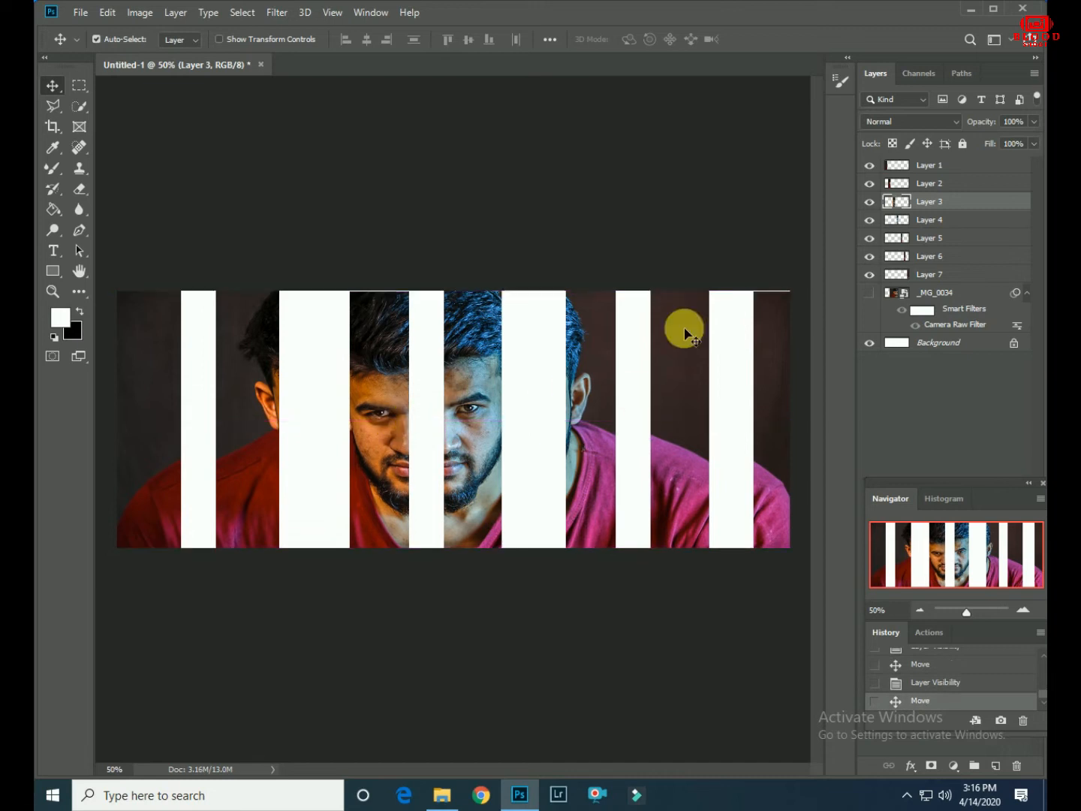
click(919, 186)
drag(250, 446, 282, 450)
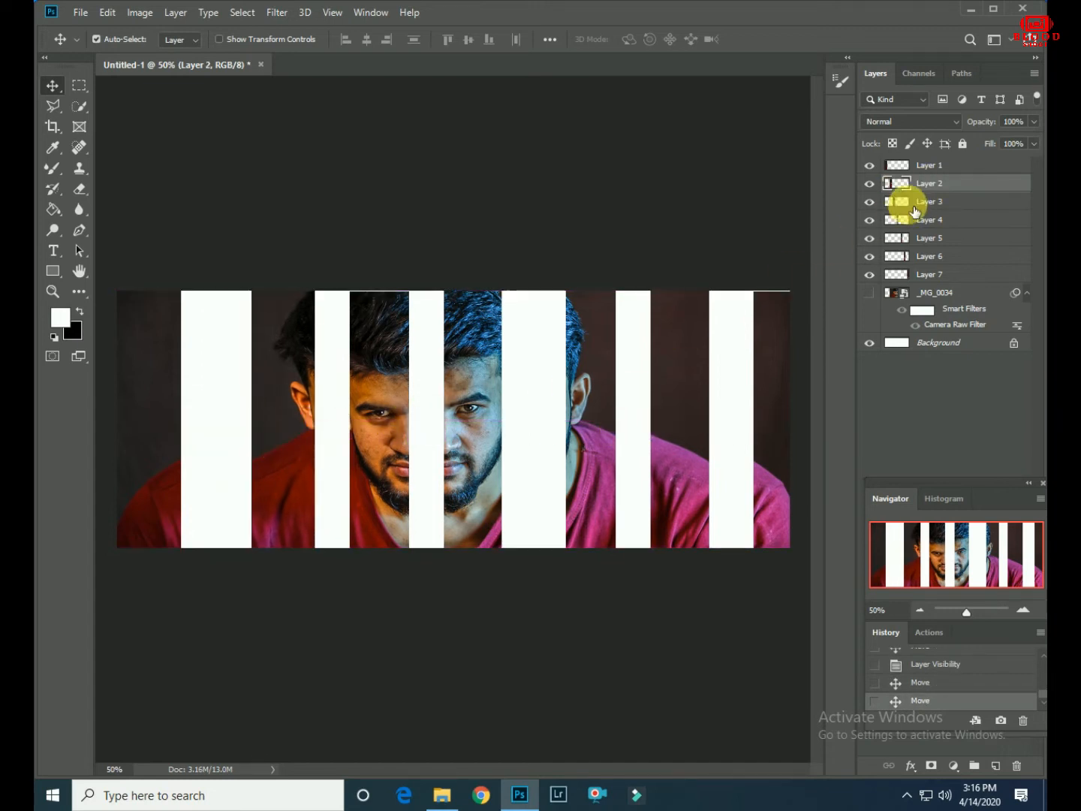
drag(171, 449, 173, 449)
click(884, 214)
drag(186, 374, 187, 391)
- Reposition the Layer 5, 6 and 7 strips further left so the white gaps are roughly even and a margin remains at the right edge
click(929, 274)
drag(736, 398, 786, 380)
click(931, 260)
drag(526, 416, 566, 415)
click(929, 256)
drag(663, 389, 664, 389)
click(931, 273)
drag(774, 388, 744, 393)
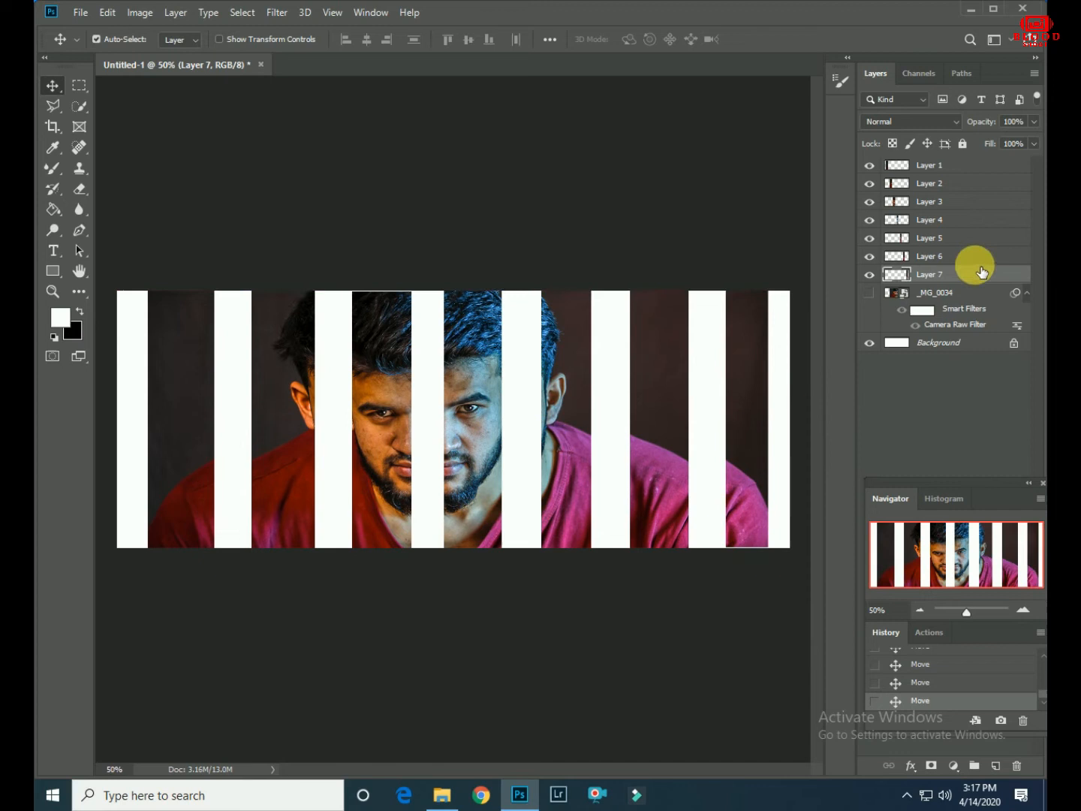
- Group the seven strip layers into Group 1 and convert that group to a smart object
shift+click(969, 173)
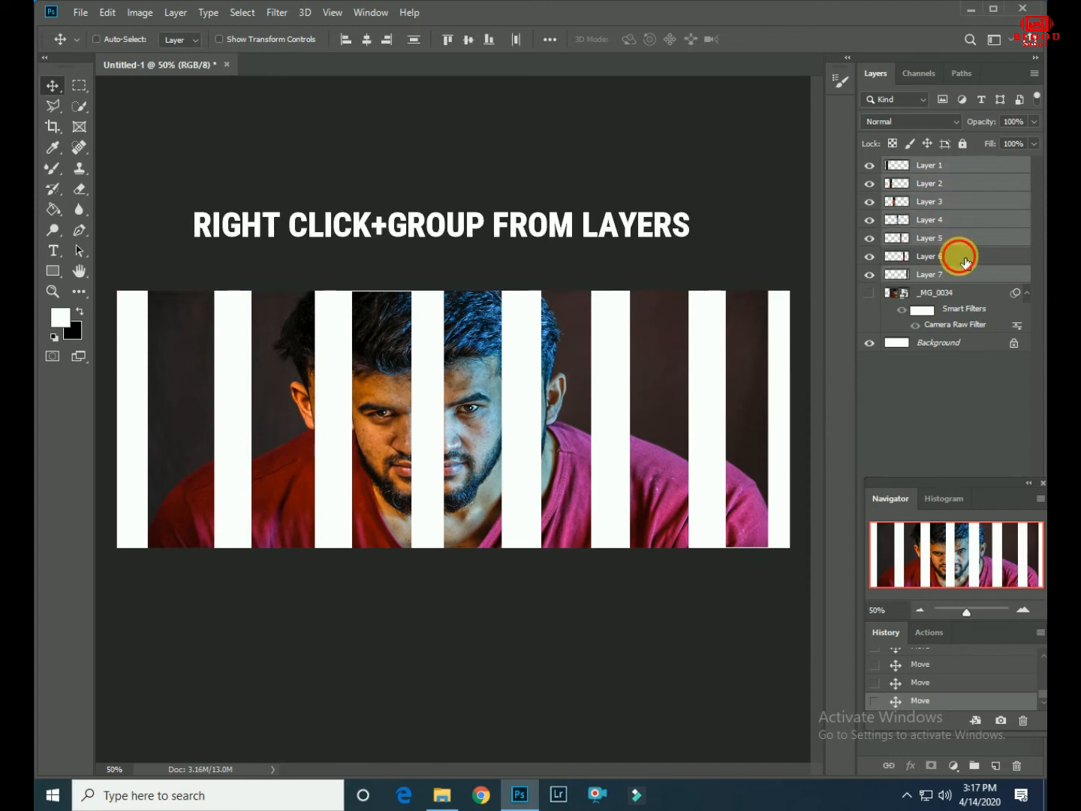
right_click(969, 165)
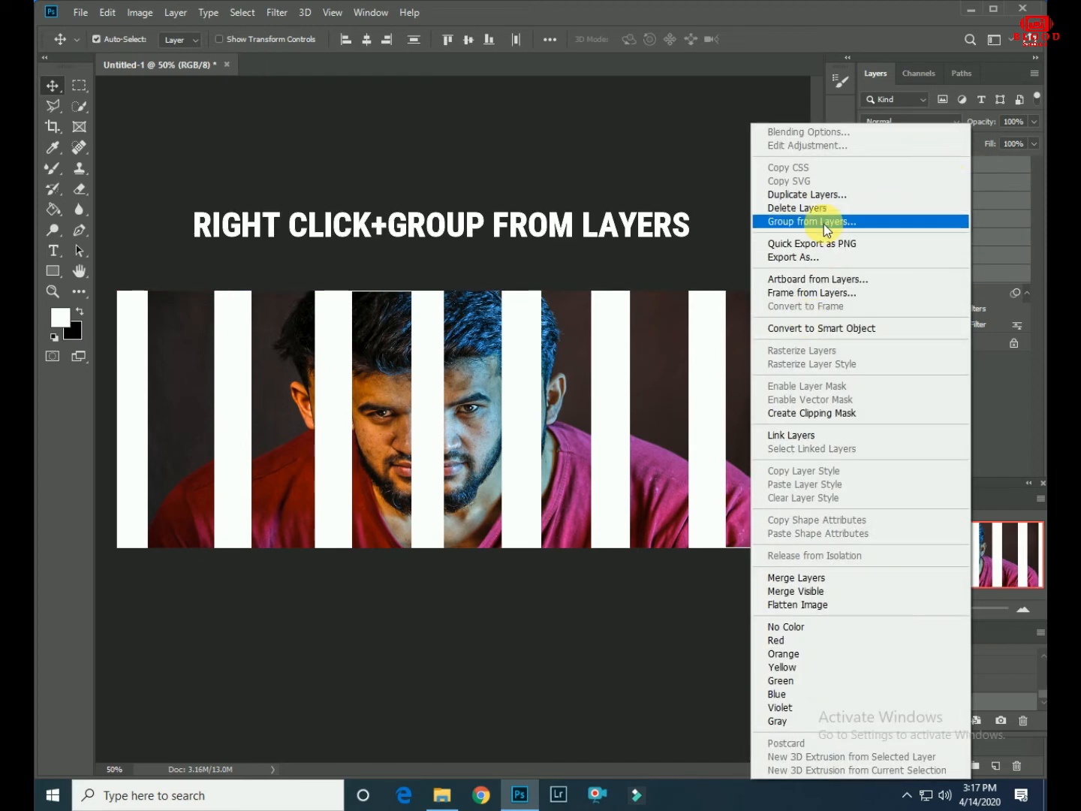
click(824, 221)
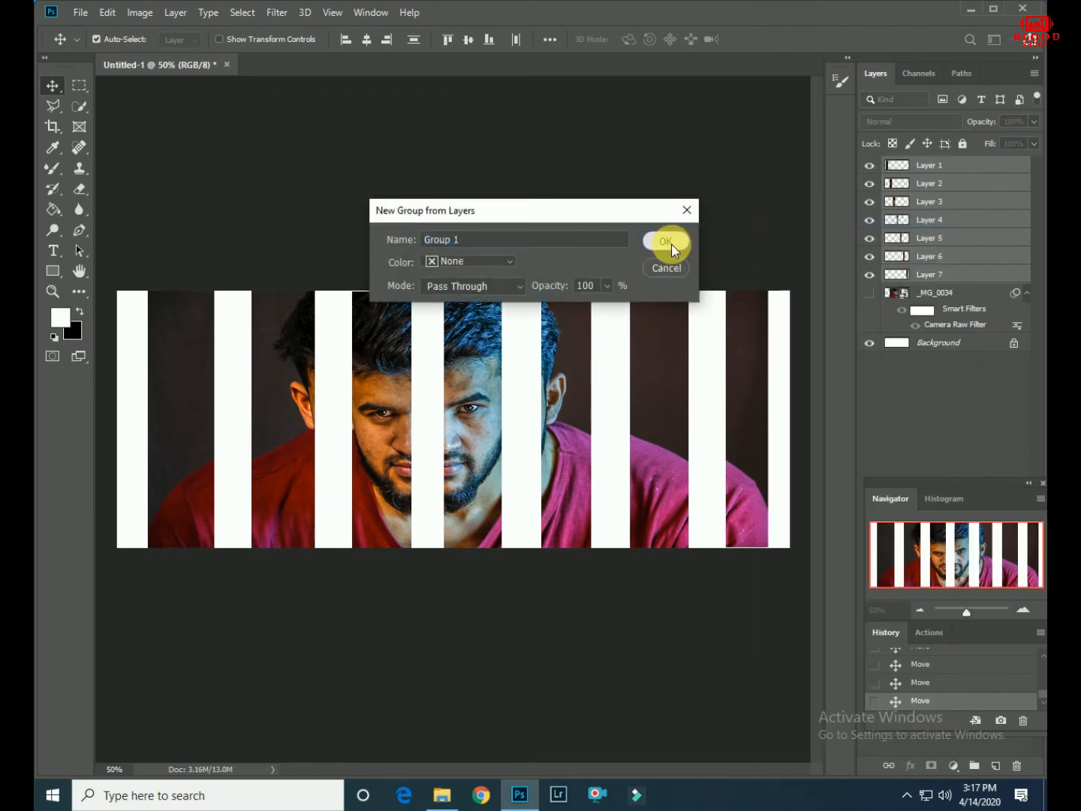
click(667, 242)
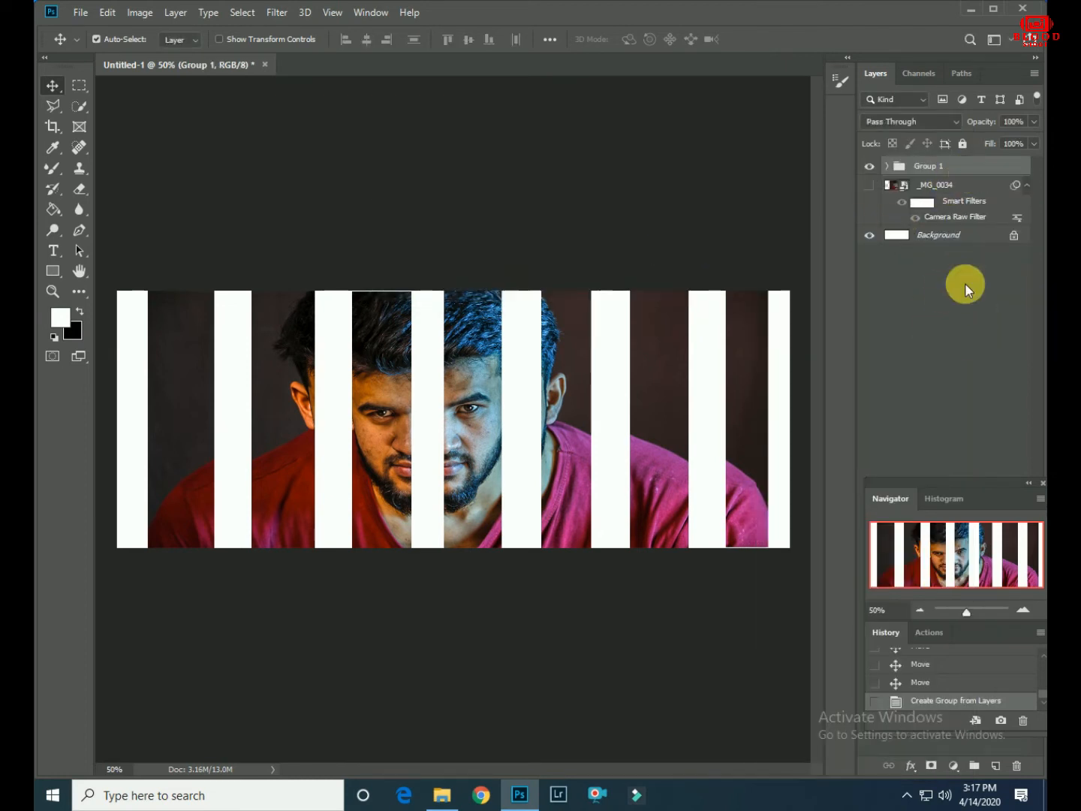
right_click(977, 171)
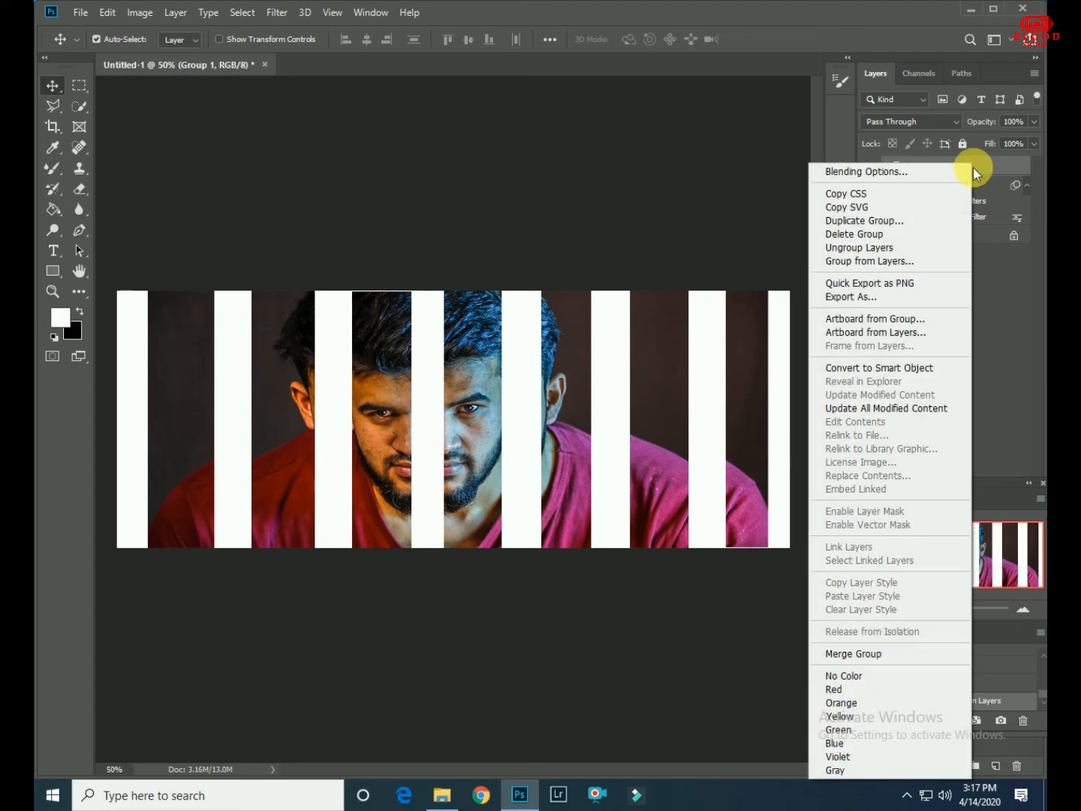
click(882, 369)
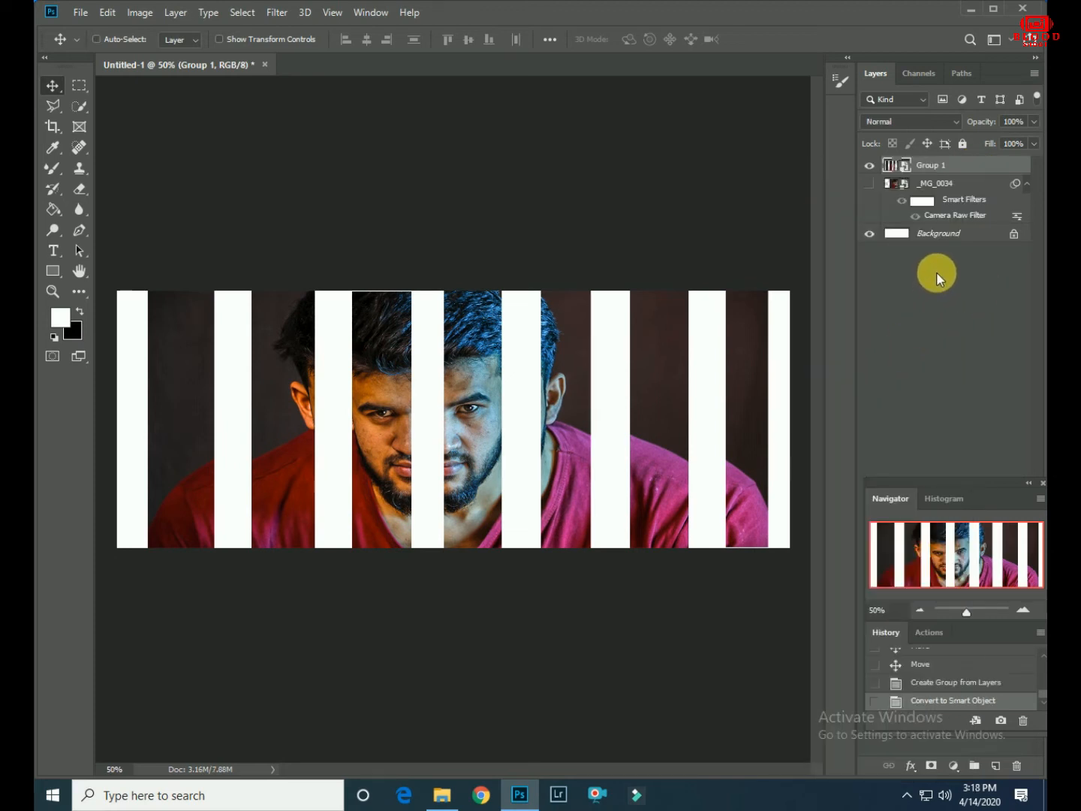
- Duplicate the Group 1 smart object, shift the copy slightly left to narrow the white gaps, and show the _MG_0034 layer
key(ctrl+j)
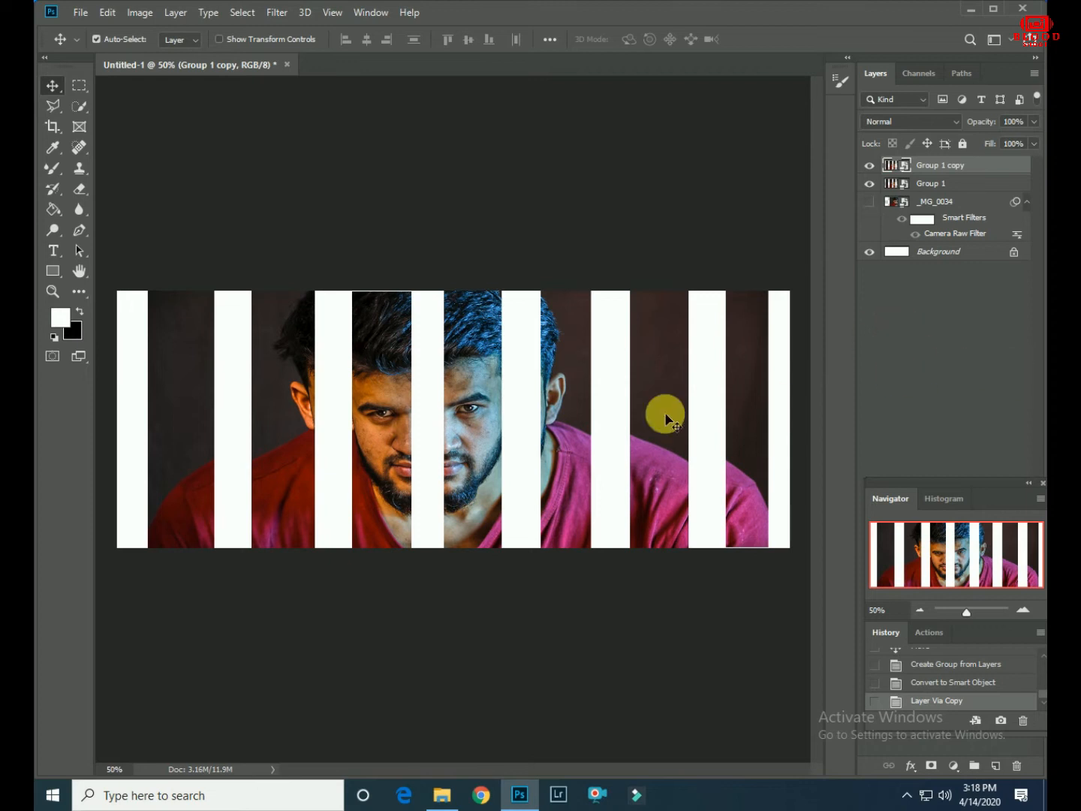
click(970, 193)
drag(652, 425, 624, 430)
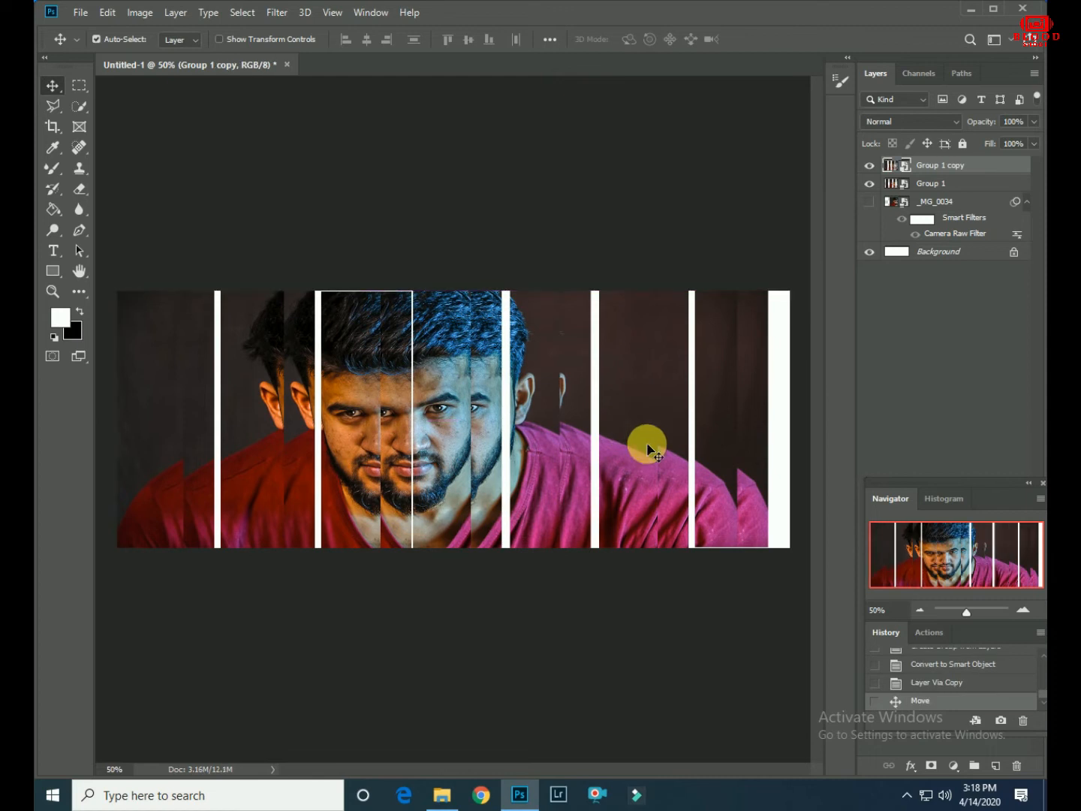
click(870, 202)
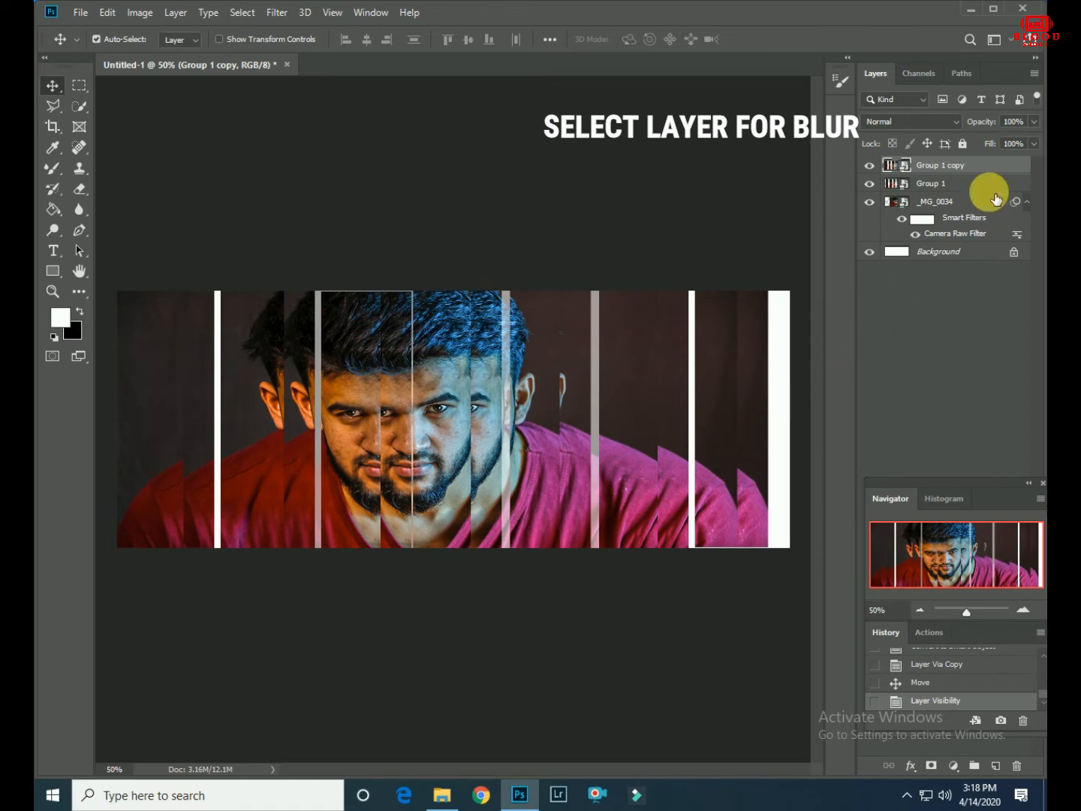
- Apply a Gaussian Blur of about 2.9 pixels to the Group 1 layer, and shift a duplicate of it left over the remaining gaps
click(963, 183)
click(286, 18)
mouse_move(345, 205)
click(504, 251)
drag(857, 472, 823, 477)
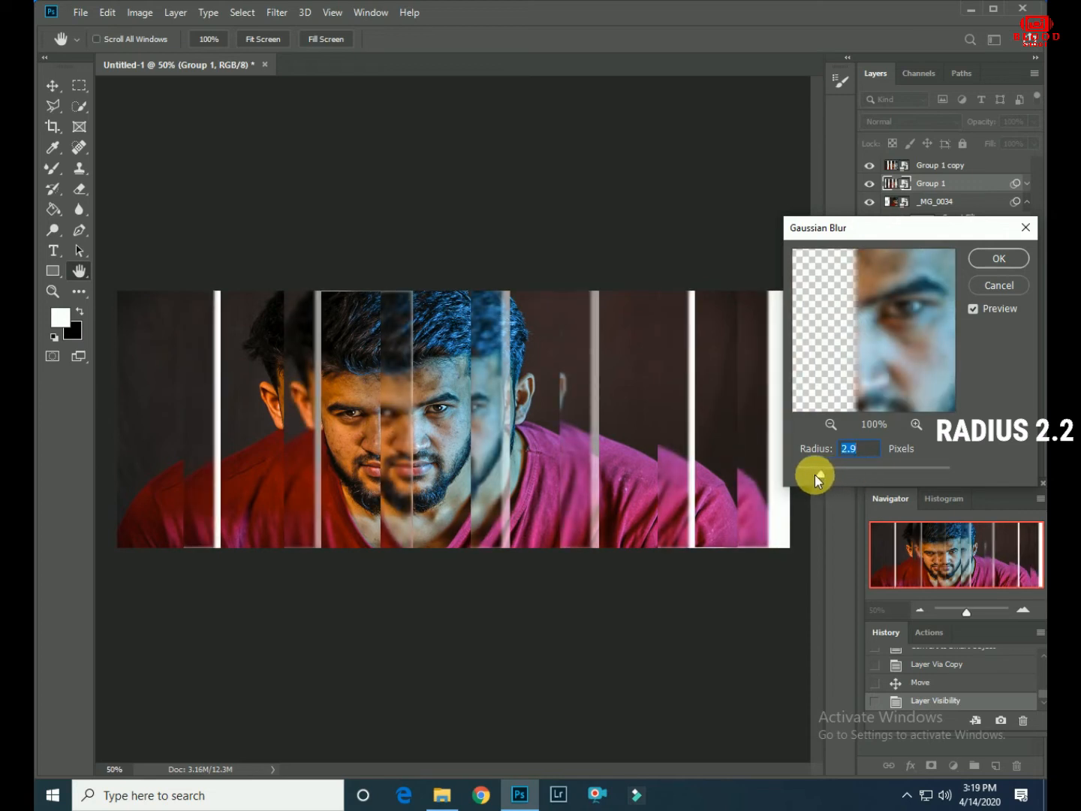
click(998, 259)
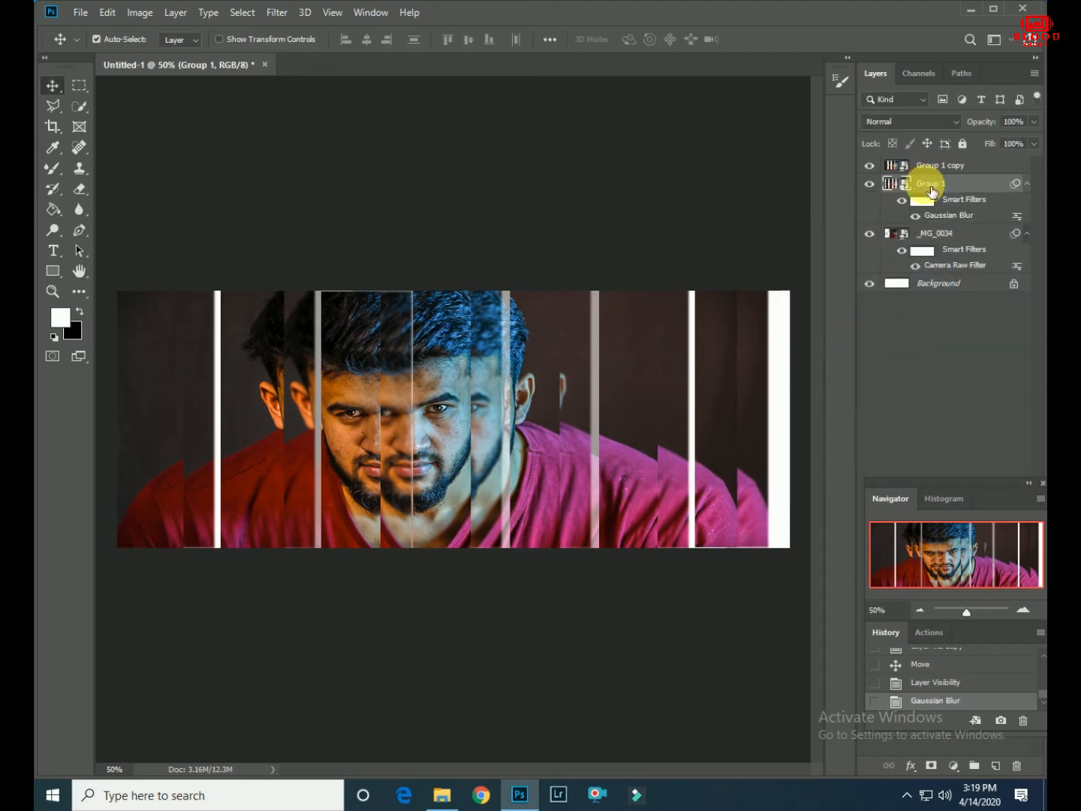
key(ctrl+j)
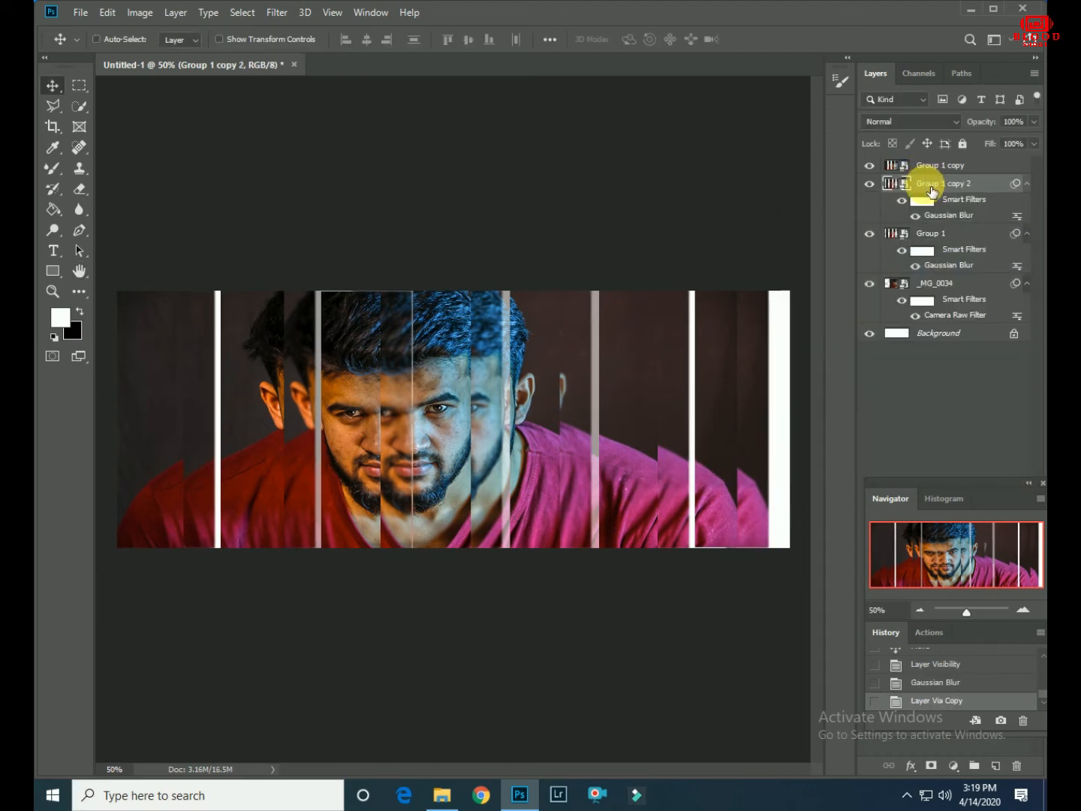
drag(493, 465, 425, 472)
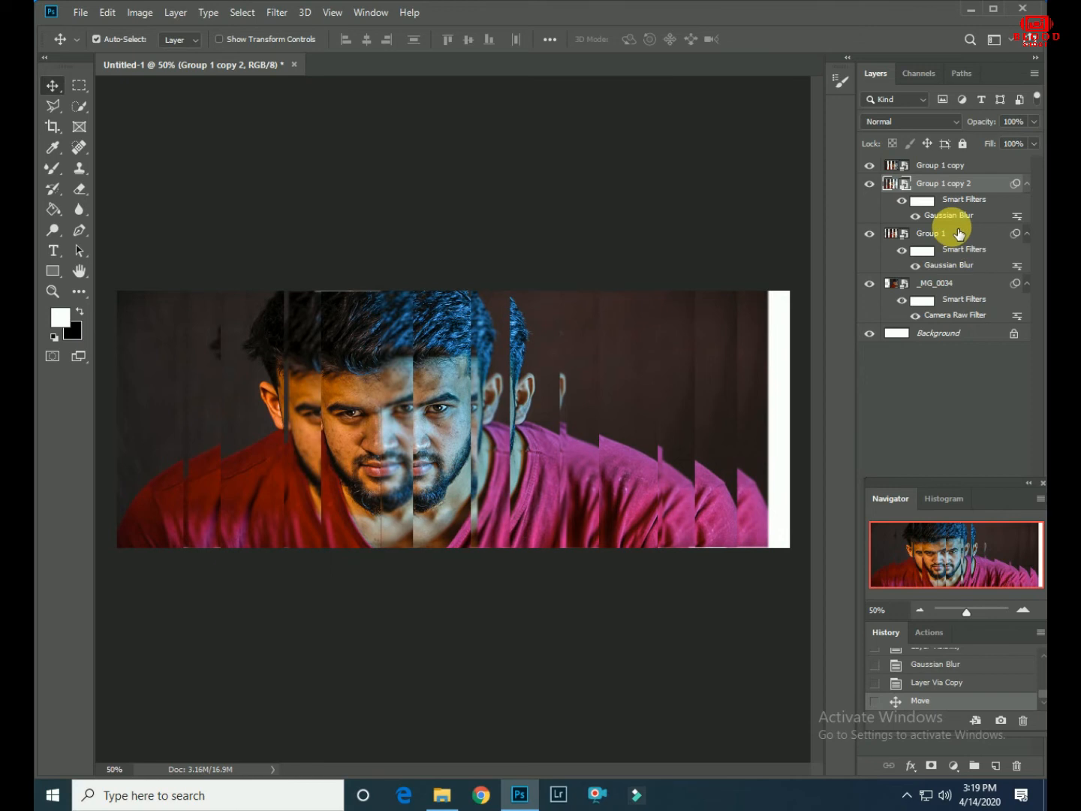
- Crop the white strip off the canvas's right edge
click(52, 126)
drag(794, 429, 783, 430)
key(Return)
- Crop thin slivers off the canvas's top and bottom edges
click(457, 295)
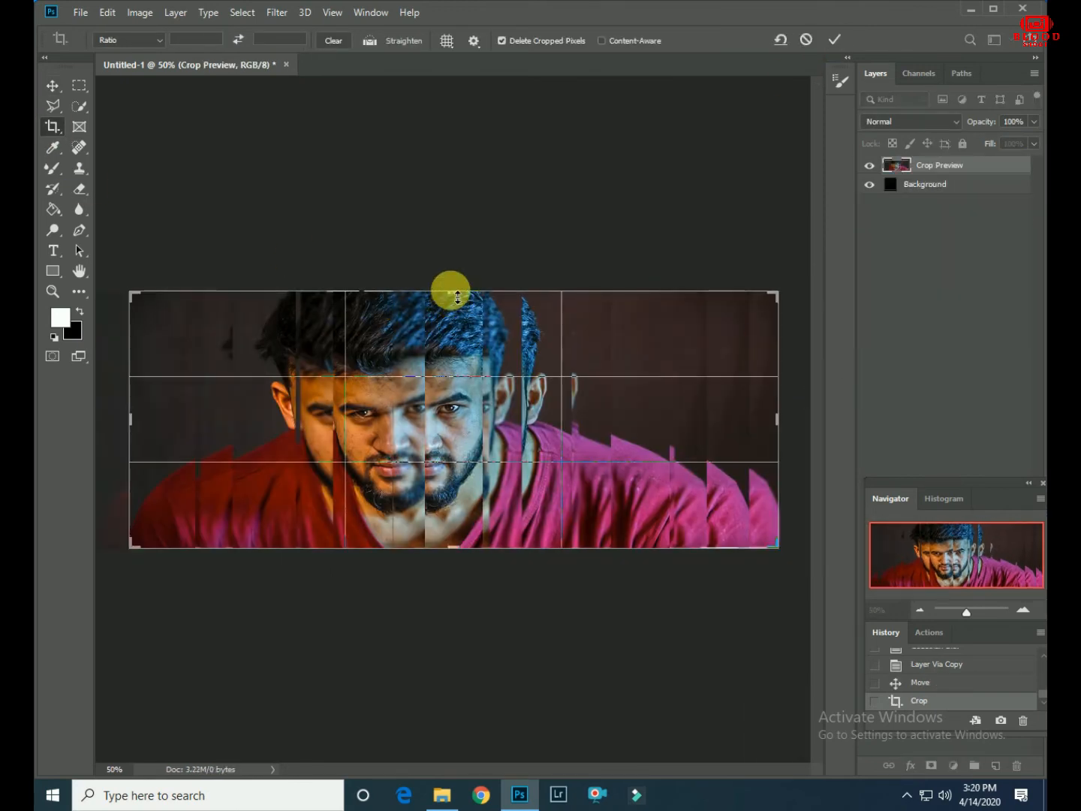
drag(457, 298, 452, 292)
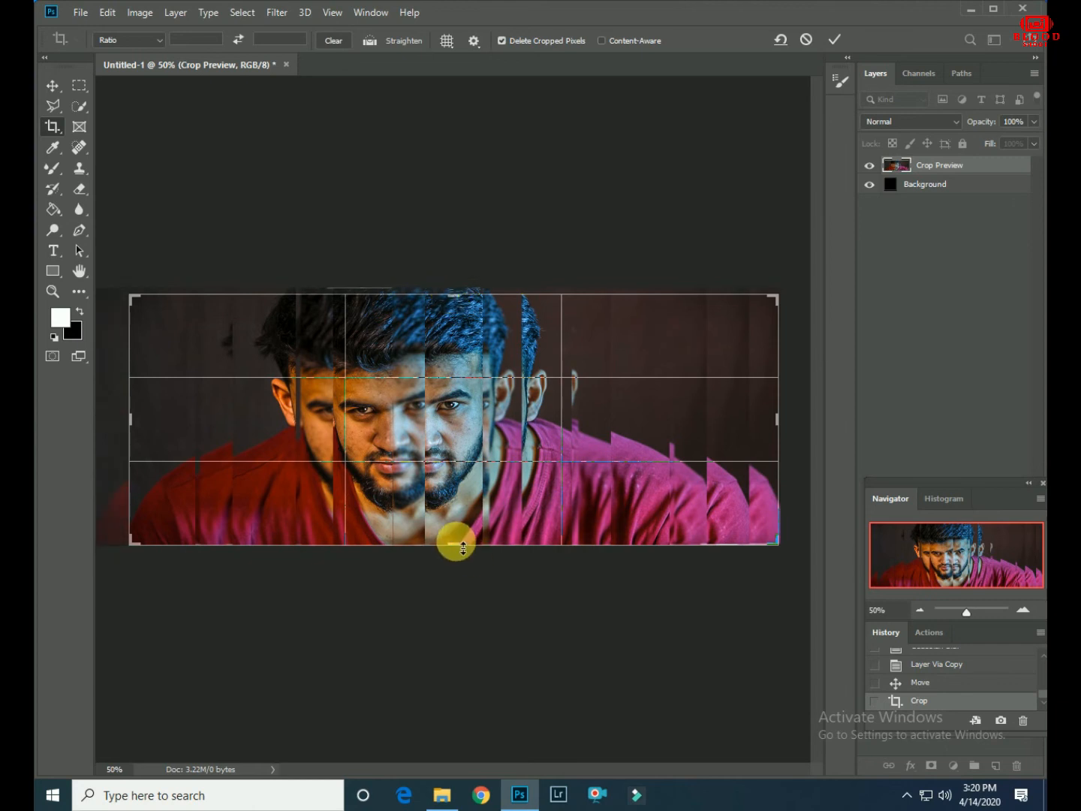
drag(463, 546, 463, 548)
drag(464, 546, 463, 542)
click(834, 39)
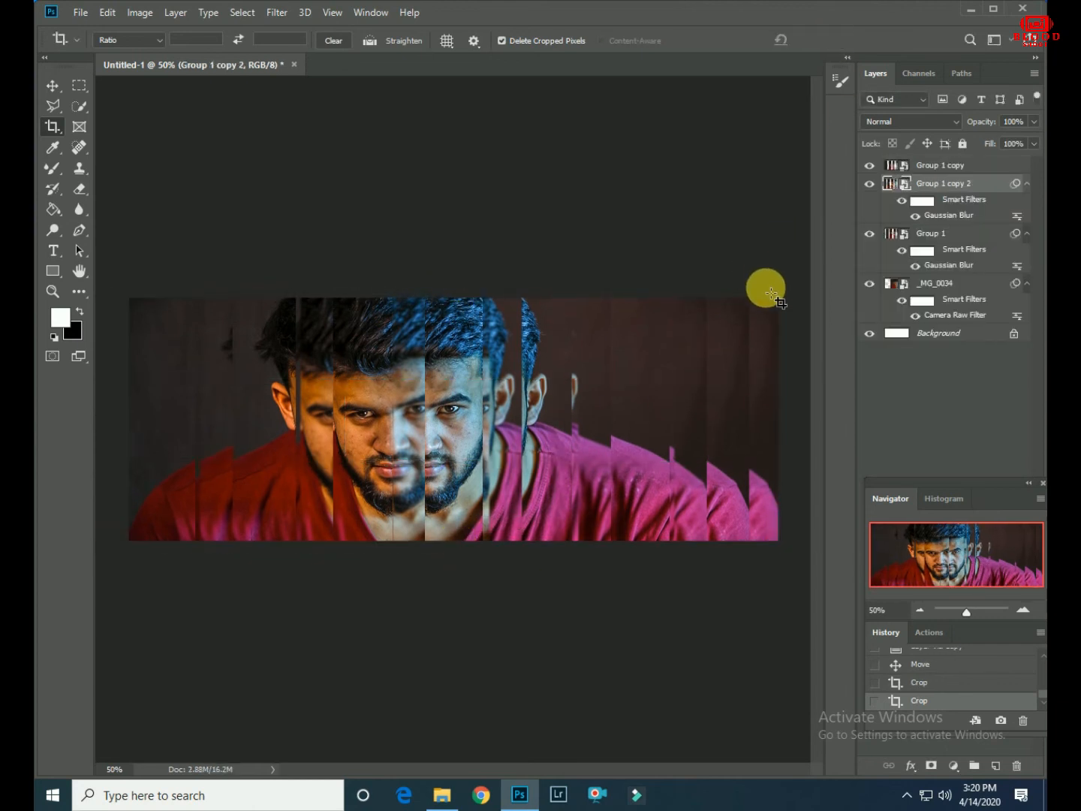
- Crop another narrow band off the right side of the portrait
click(777, 425)
mouse_move(778, 425)
mouse_down()
mouse_move(753, 423)
mouse_move(775, 423)
mouse_up()
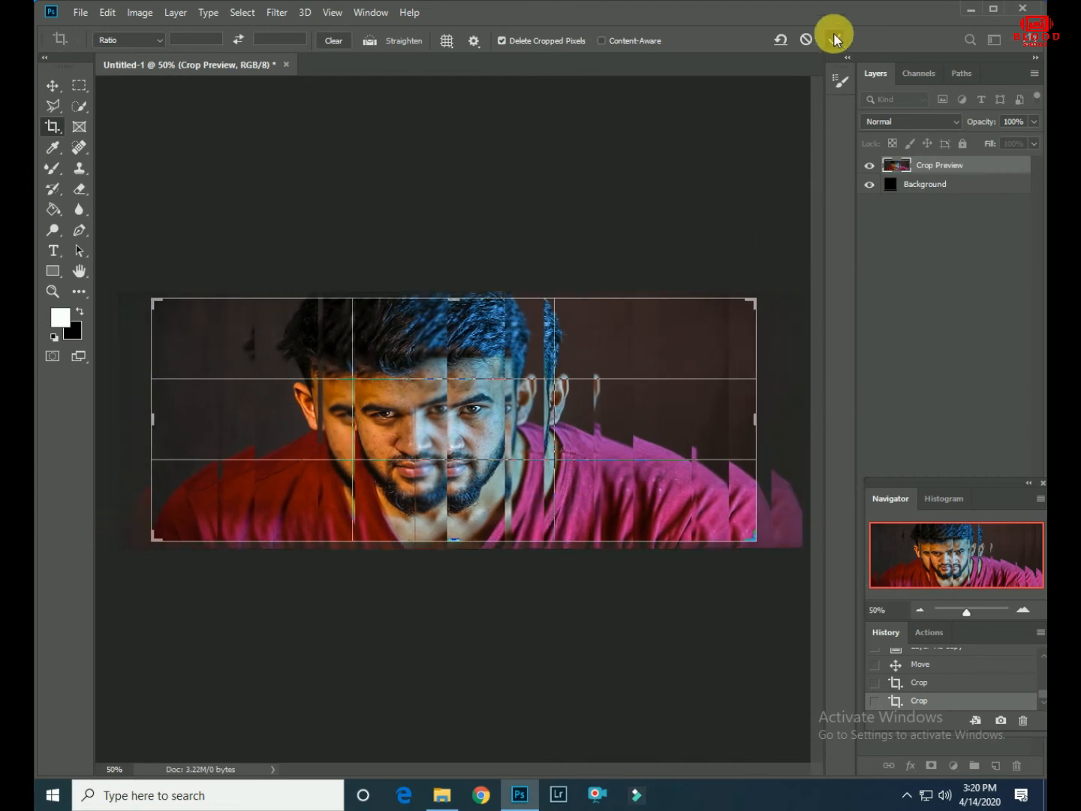
click(833, 37)
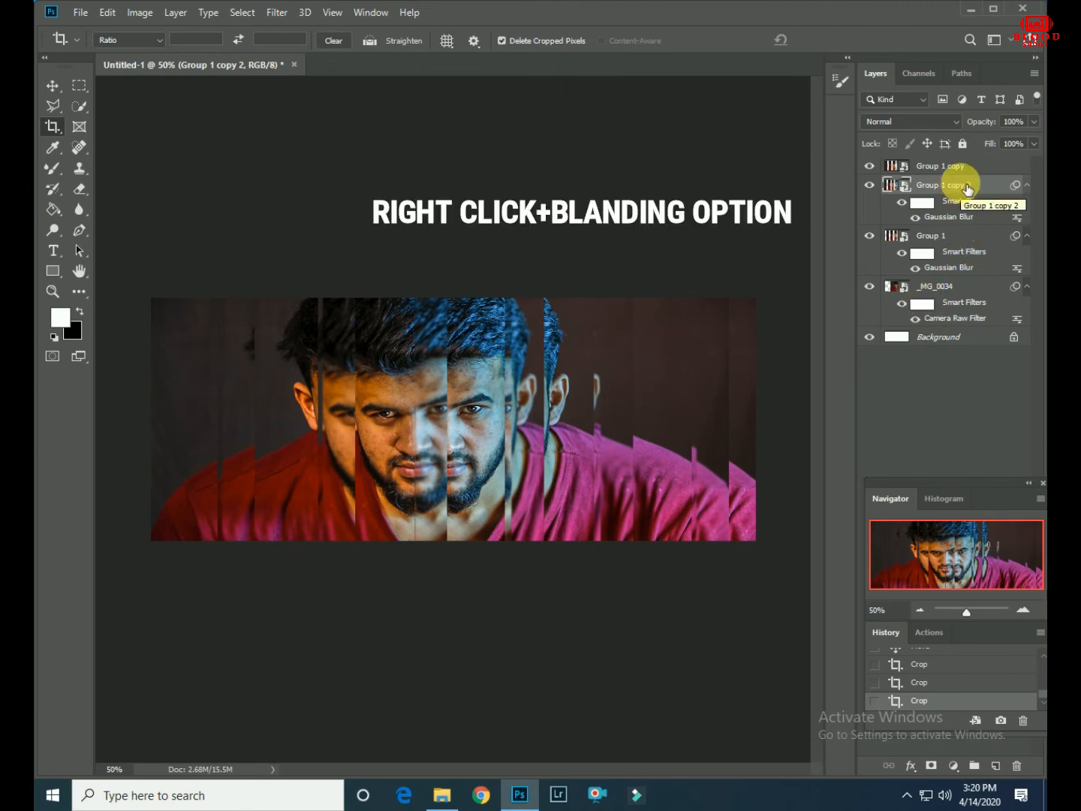
- Add a black inside Stroke of 9 px with Overprint to the Group 1 copy 2 layer's style
right_click(990, 189)
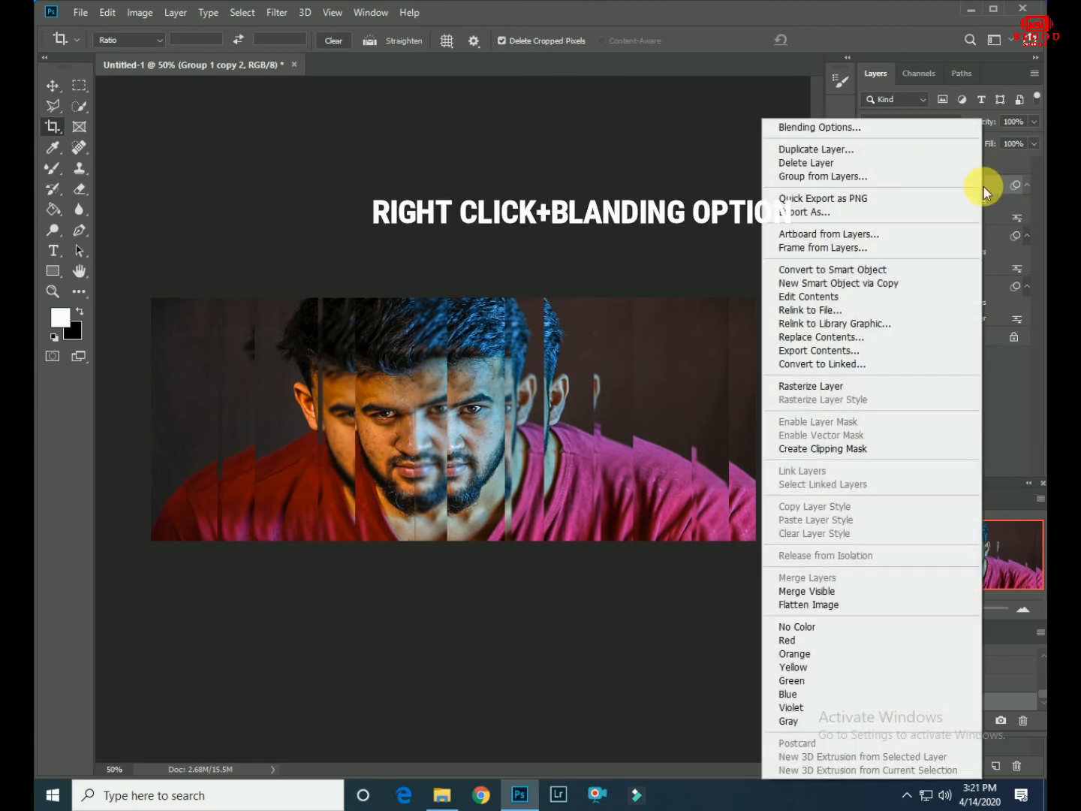
click(854, 122)
drag(545, 316, 934, 29)
click(693, 165)
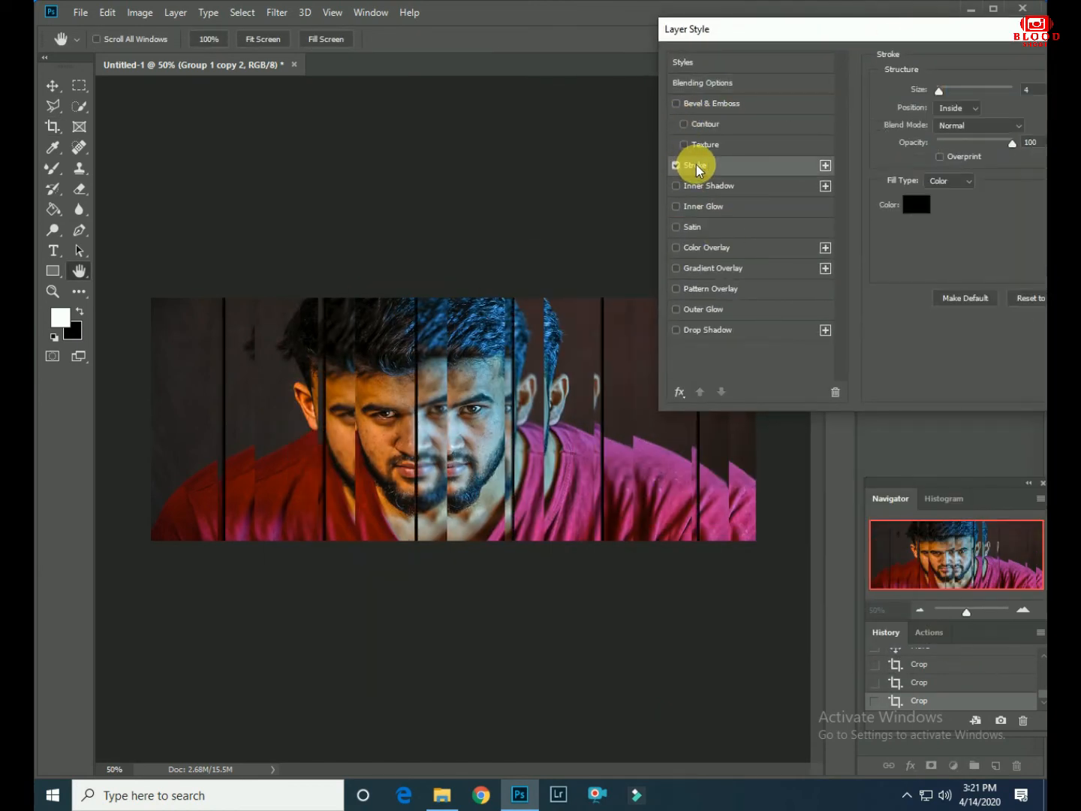
mouse_move(842, 28)
mouse_down()
mouse_move(693, 7)
mouse_move(582, 7)
mouse_move(589, 24)
mouse_up()
mouse_move(742, 123)
mouse_down()
mouse_move(702, 127)
mouse_move(743, 125)
mouse_up()
drag(672, 72, 675, 68)
click(670, 140)
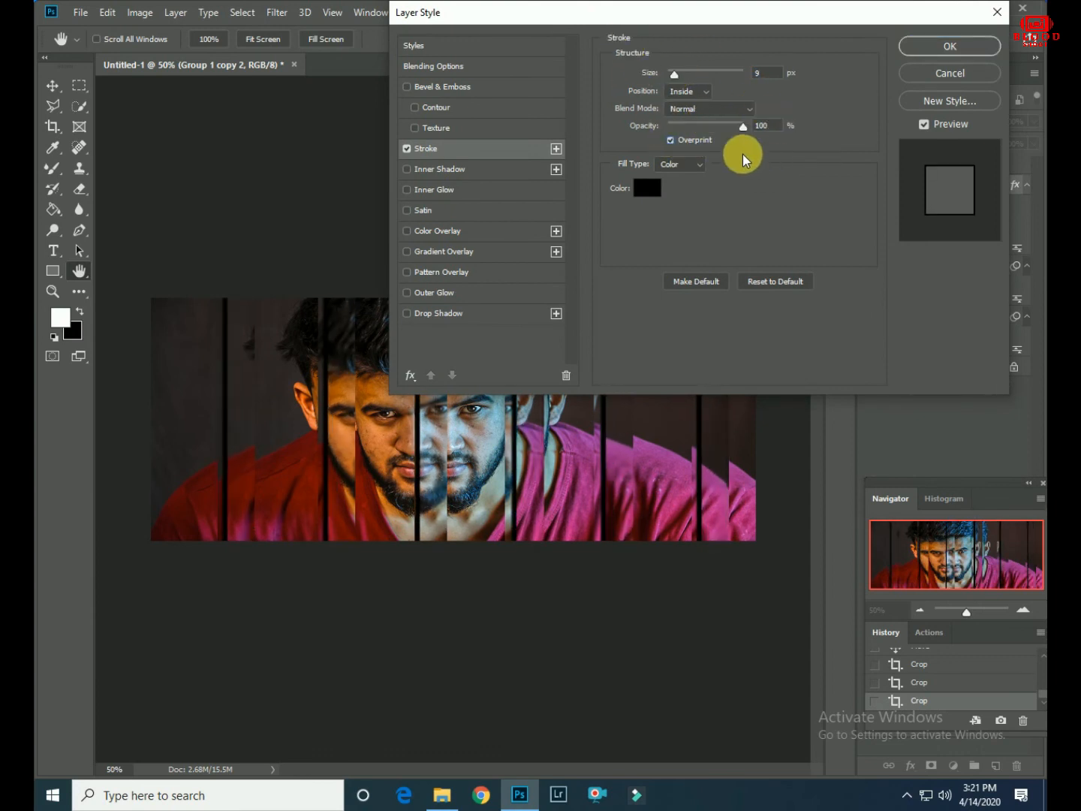
click(648, 187)
mouse_move(747, 275)
mouse_down()
mouse_move(713, 251)
mouse_move(699, 290)
mouse_move(720, 320)
mouse_up()
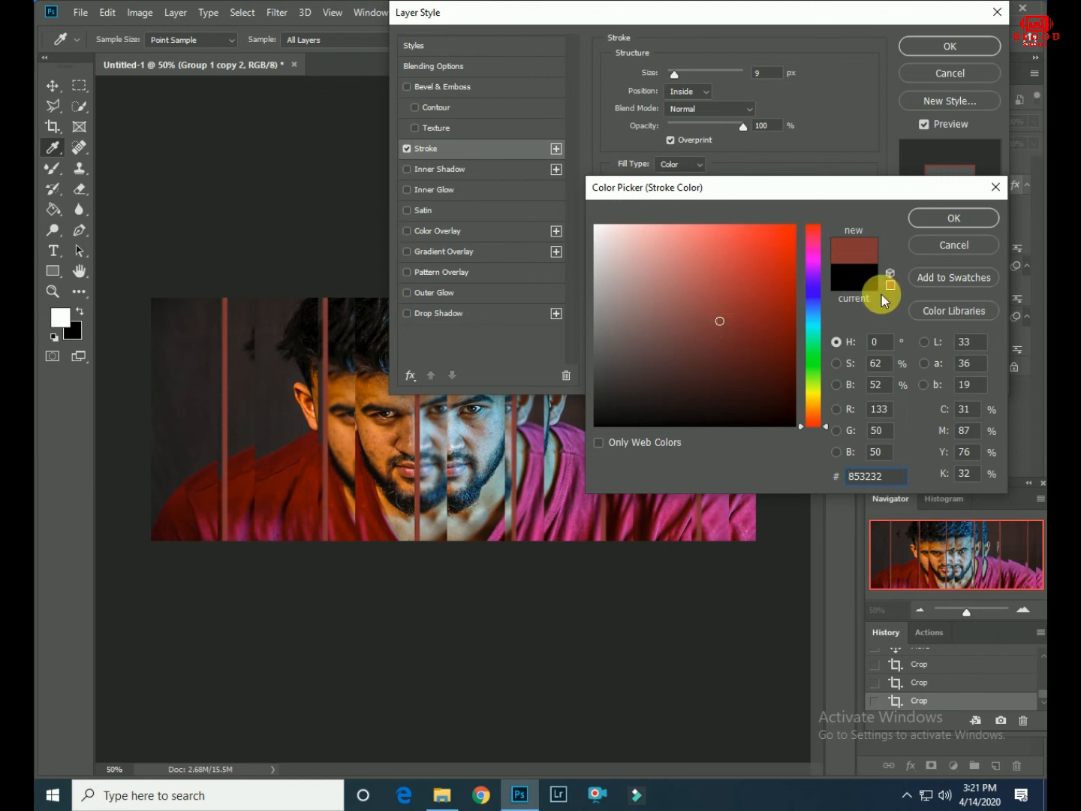
key(Escape)
- Set the stroke opacity to 0%, enable a Drop Shadow with 0% spread, leave Outer Glow off and apply the layer style
drag(744, 125, 636, 127)
click(406, 313)
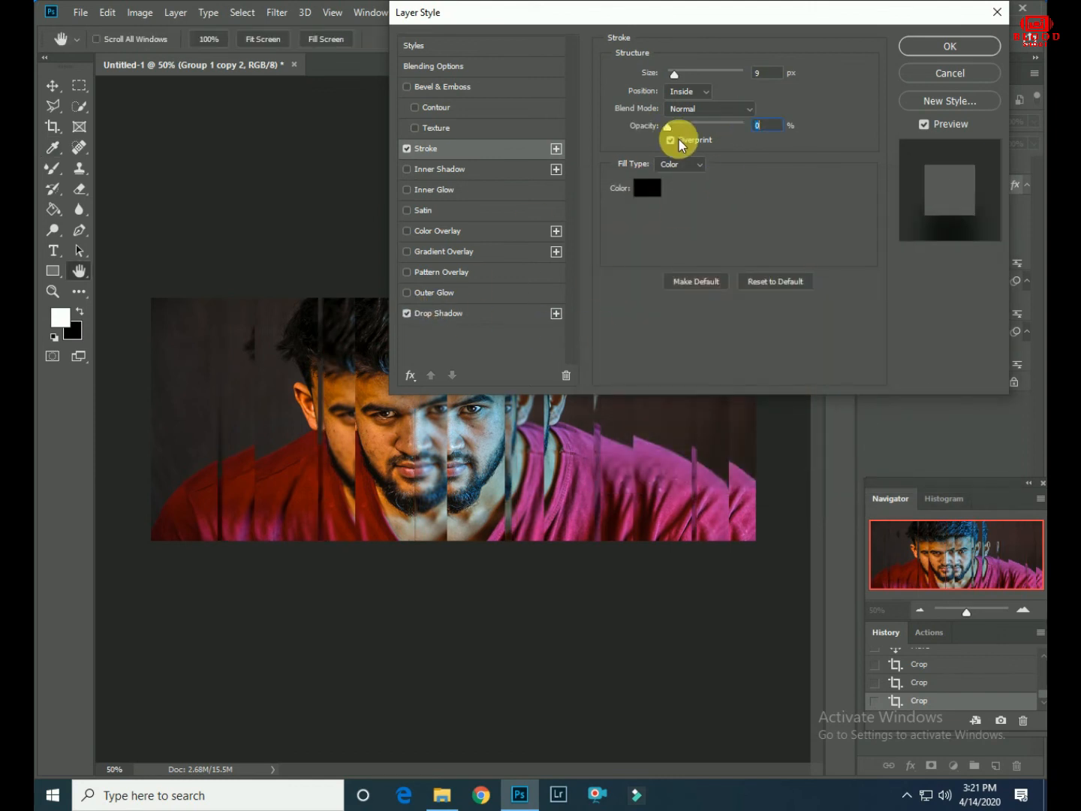
click(465, 313)
mouse_move(668, 163)
mouse_down()
mouse_move(720, 159)
mouse_move(658, 167)
mouse_up()
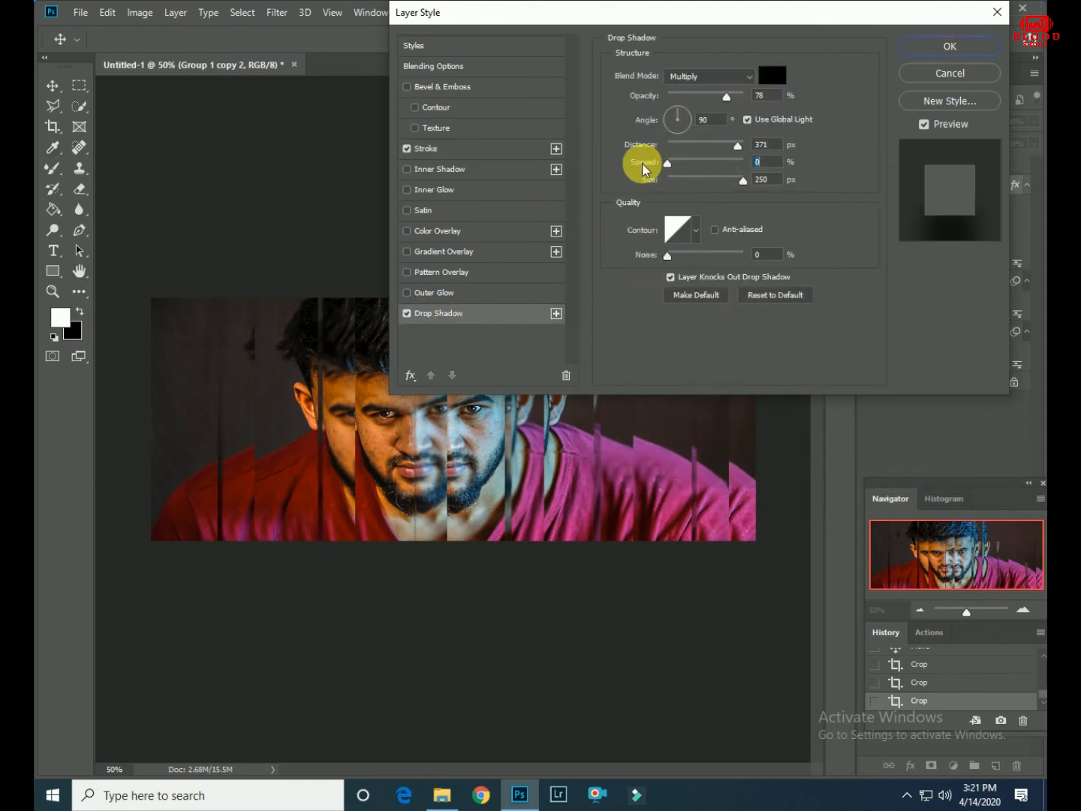
click(442, 293)
click(440, 314)
click(408, 293)
click(949, 46)
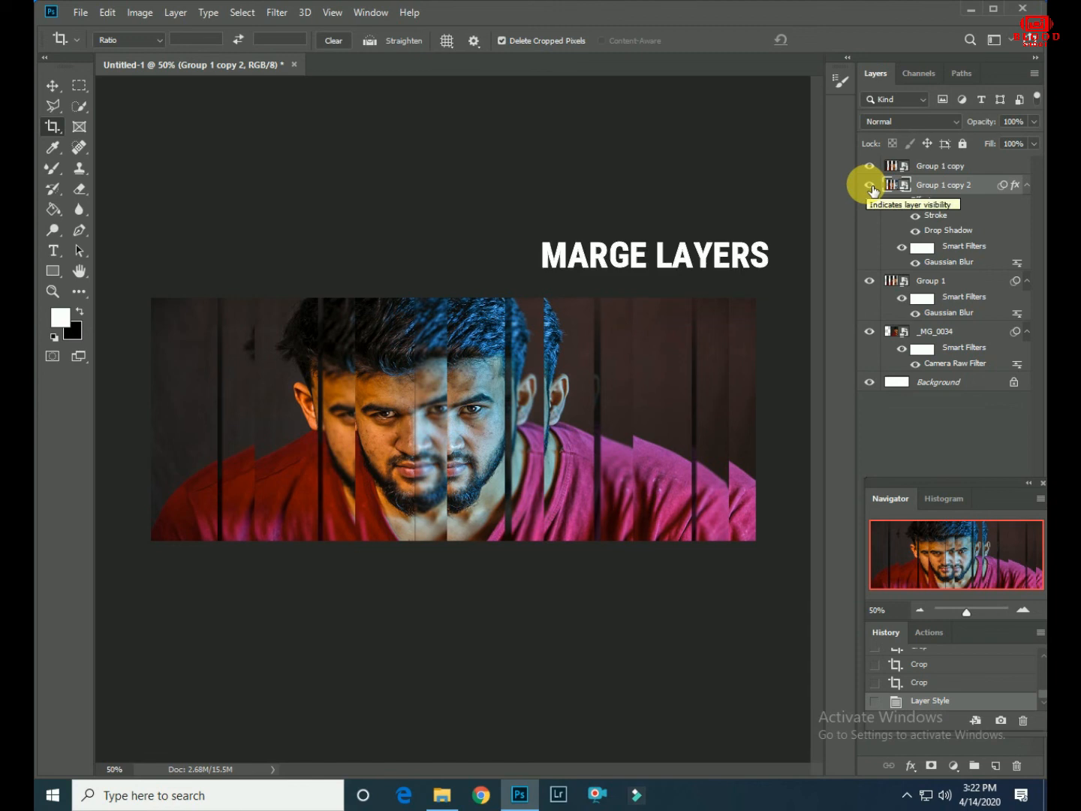
- Merge all visible layers and set the merged image to the Black & White treatment in the Camera Raw Filter
right_click(968, 188)
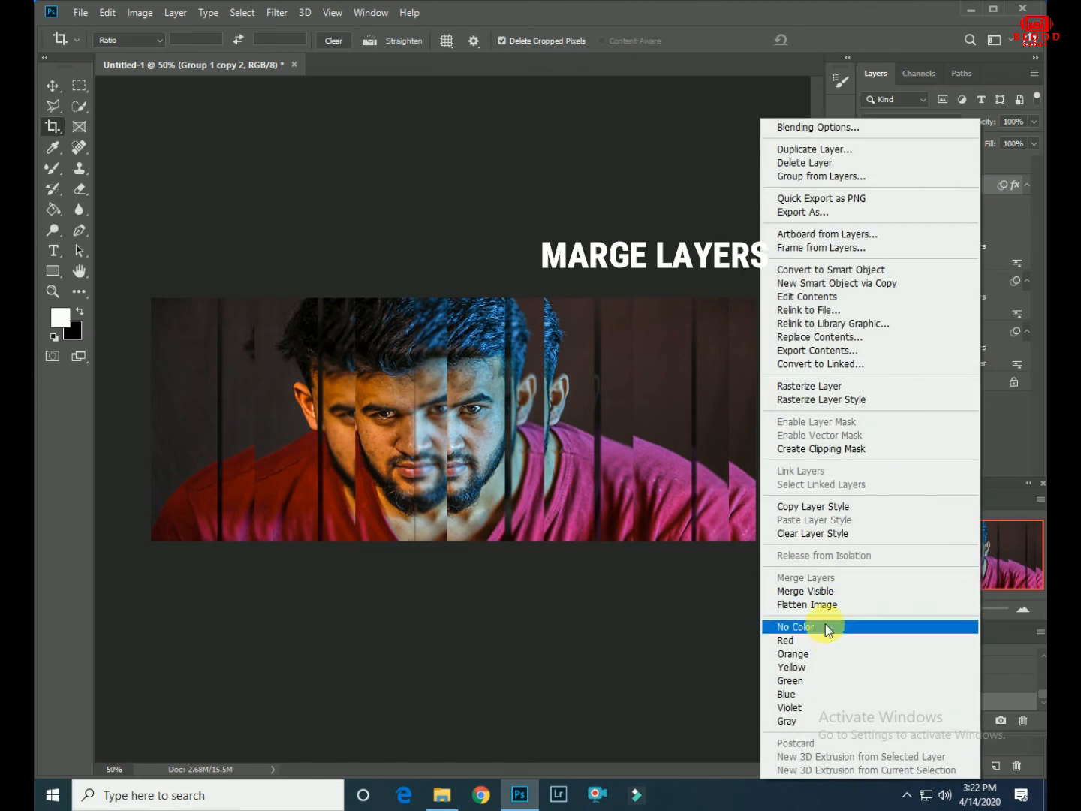
click(802, 592)
click(277, 12)
click(308, 105)
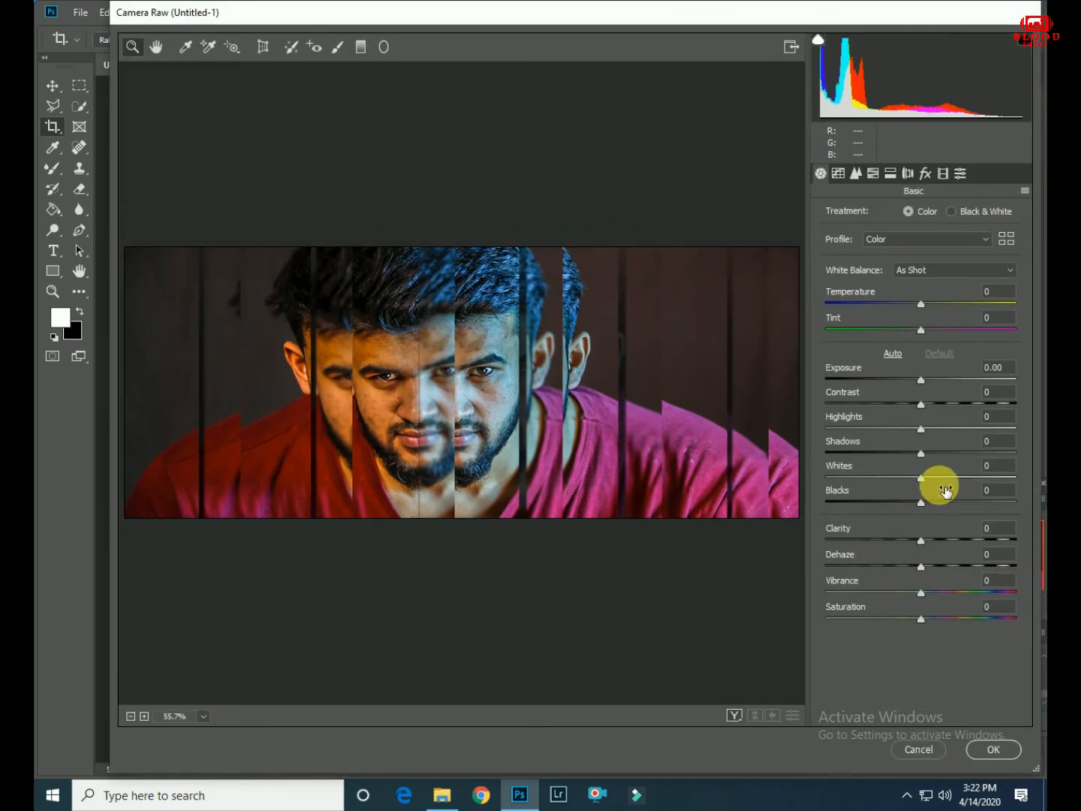
click(952, 213)
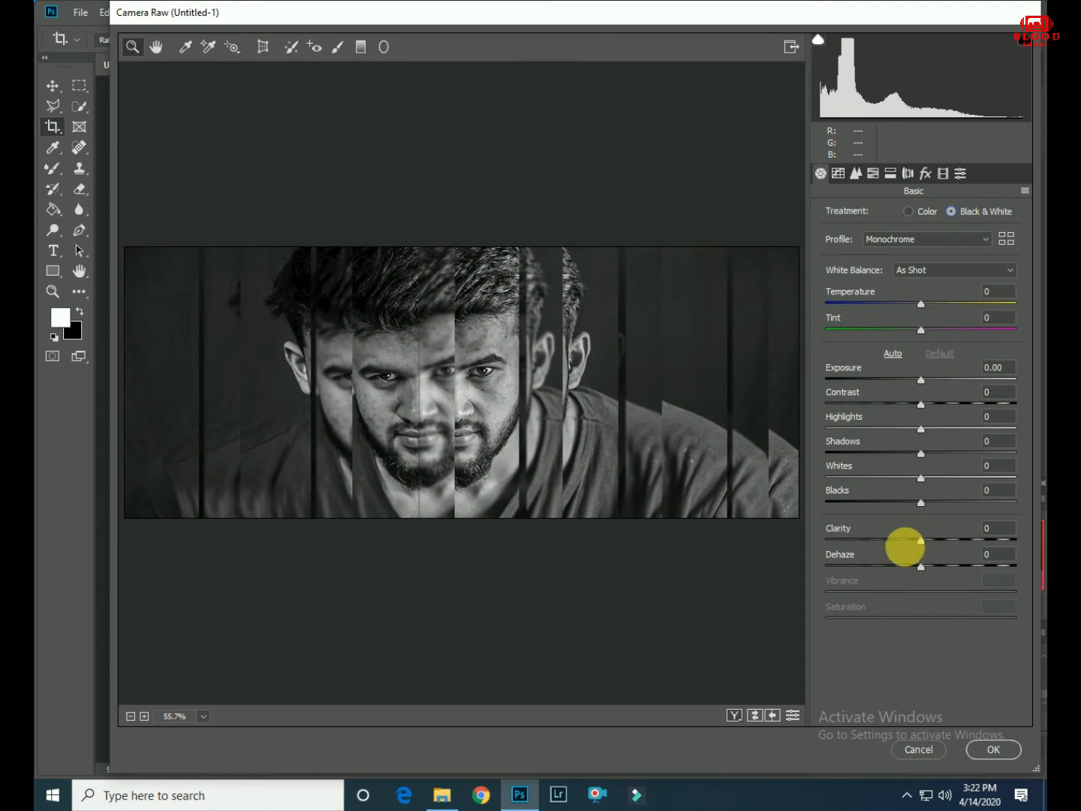
- Set Highlights to -97, Clarity to +41, Dehaze to +34, Shadows to -9 and Exposure to about -0.45
drag(920, 429, 828, 429)
drag(921, 541, 958, 570)
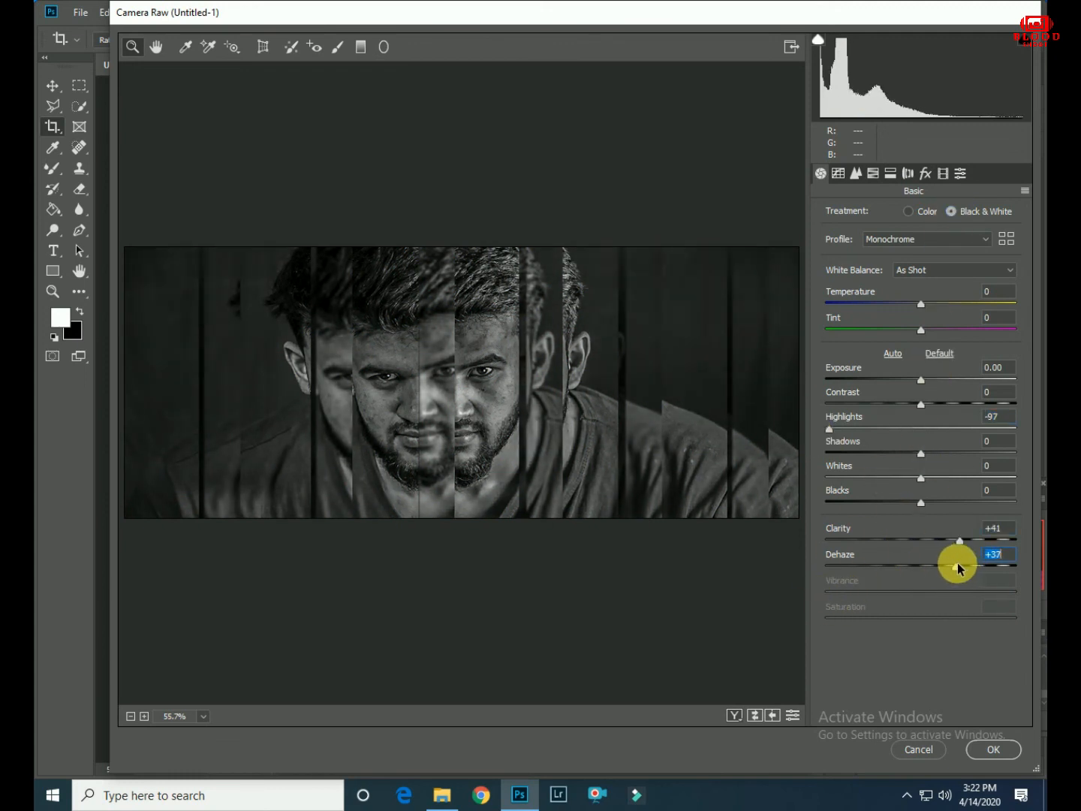
drag(921, 453, 912, 454)
drag(921, 380, 912, 381)
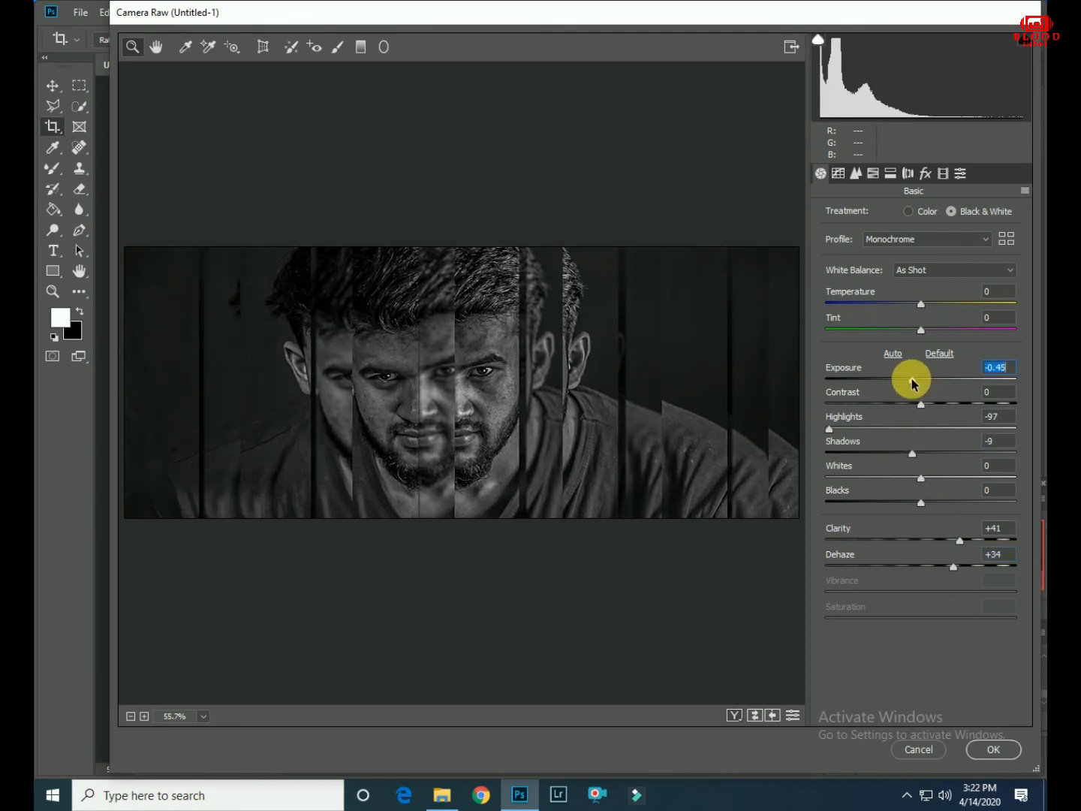
- Calibrate blue primary to hue +100, saturation -100, green primary to hue and saturation -100, red saturation to +64, and apply the Camera Raw Filter
click(943, 173)
drag(920, 497, 821, 507)
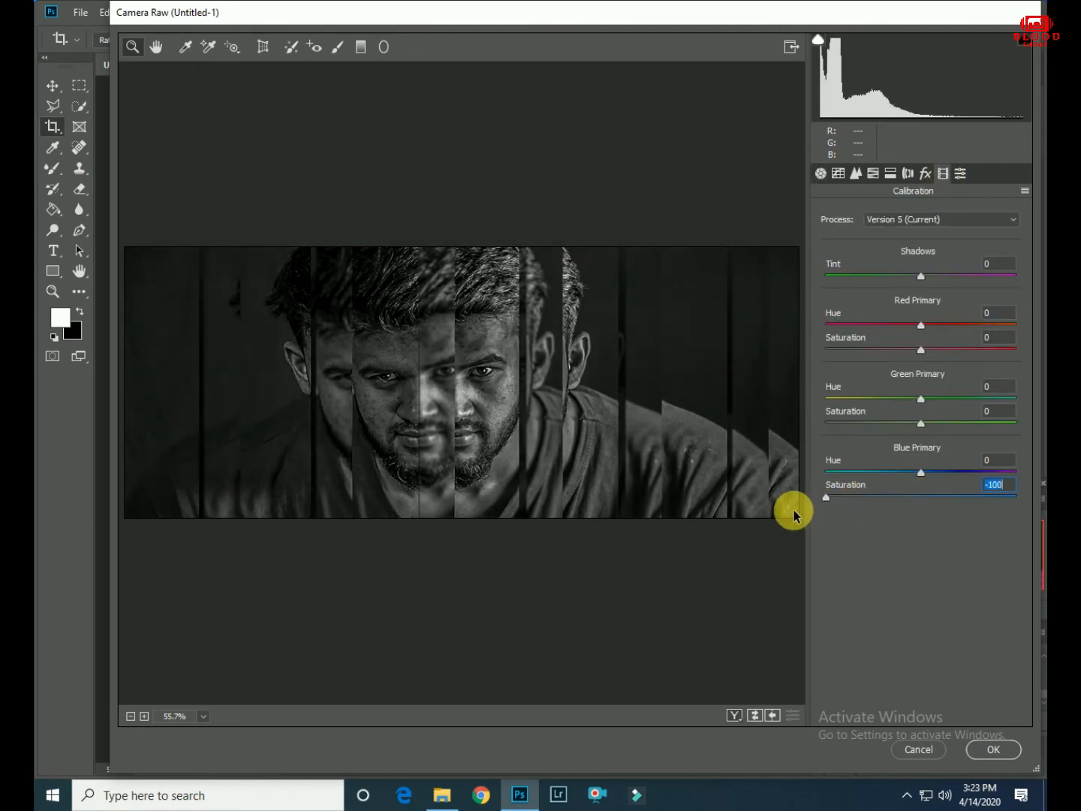
drag(920, 501, 781, 521)
drag(920, 473, 1040, 460)
drag(922, 423, 827, 425)
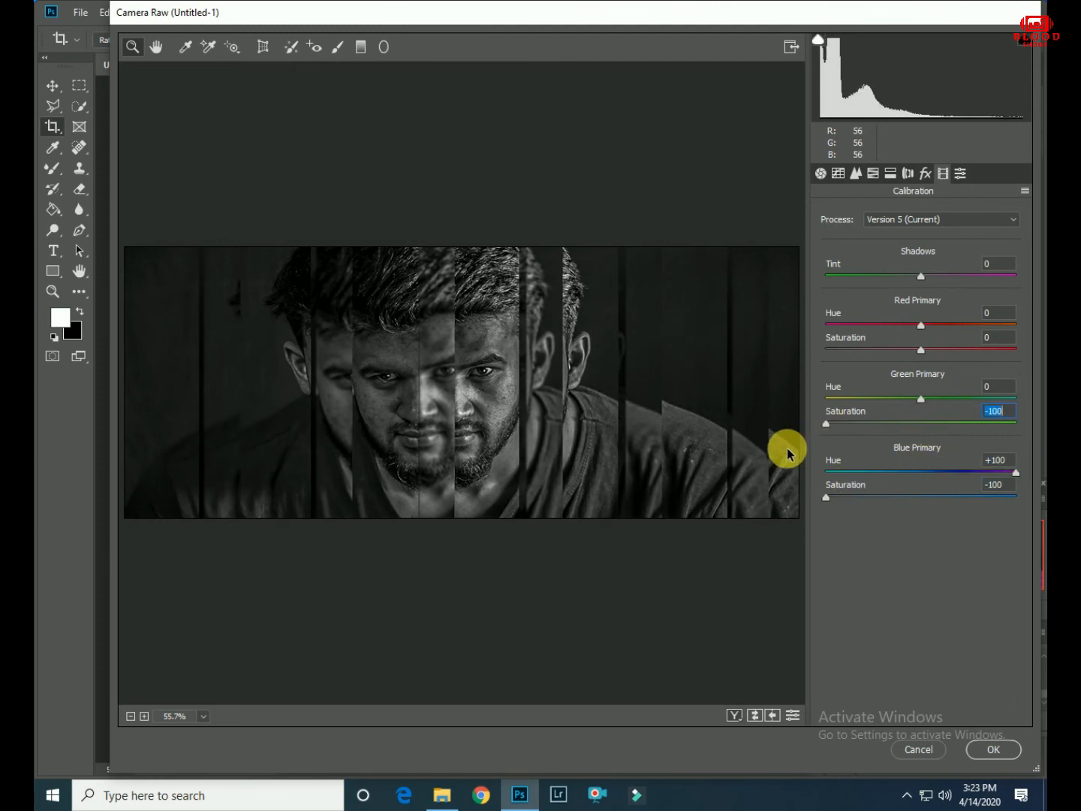
drag(921, 398, 811, 400)
drag(921, 349, 983, 348)
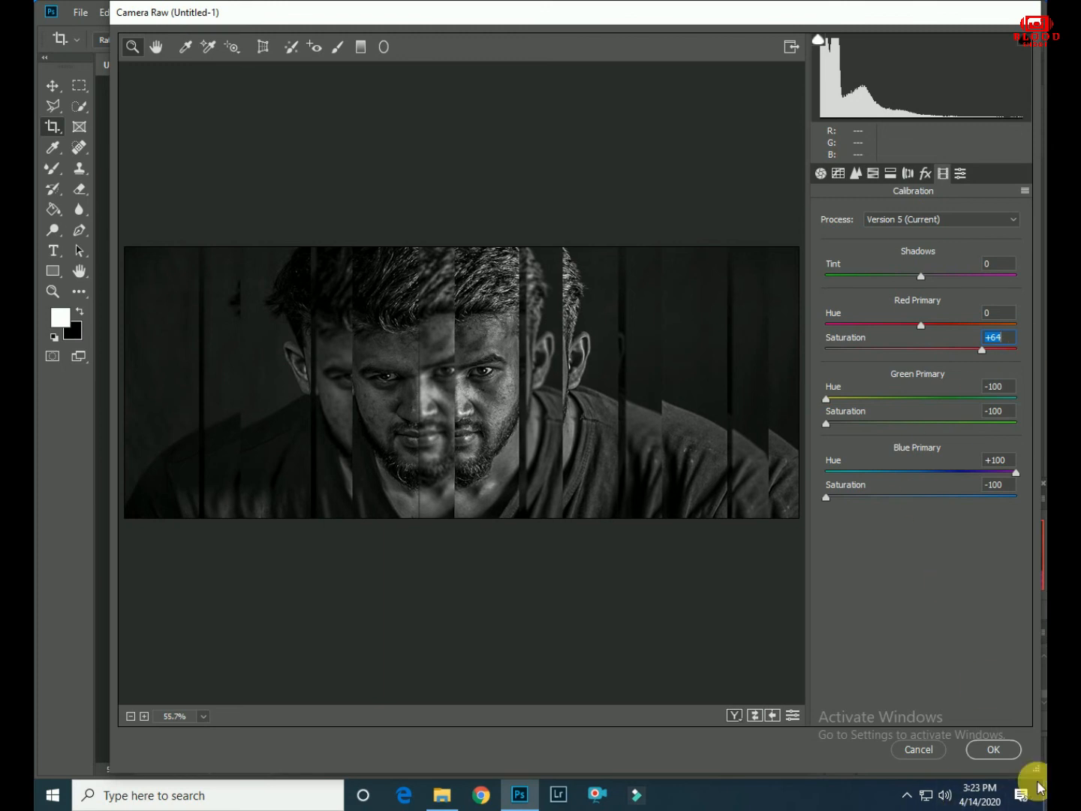
click(993, 749)
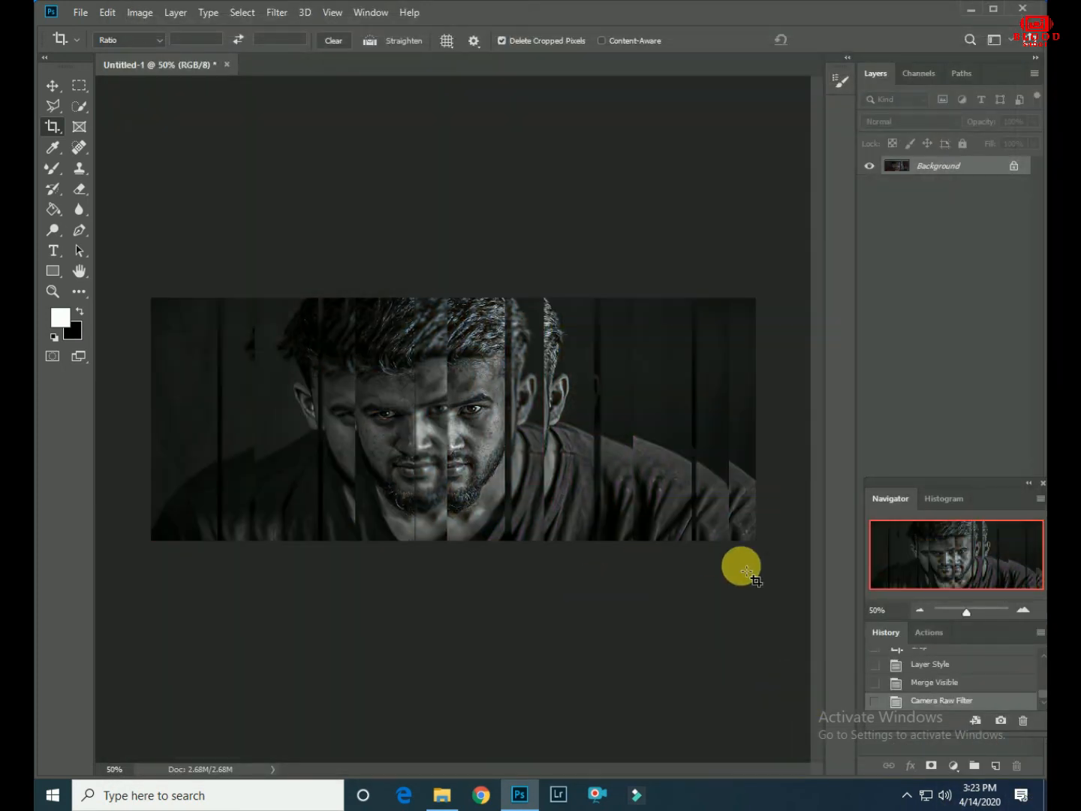
click(924, 686)
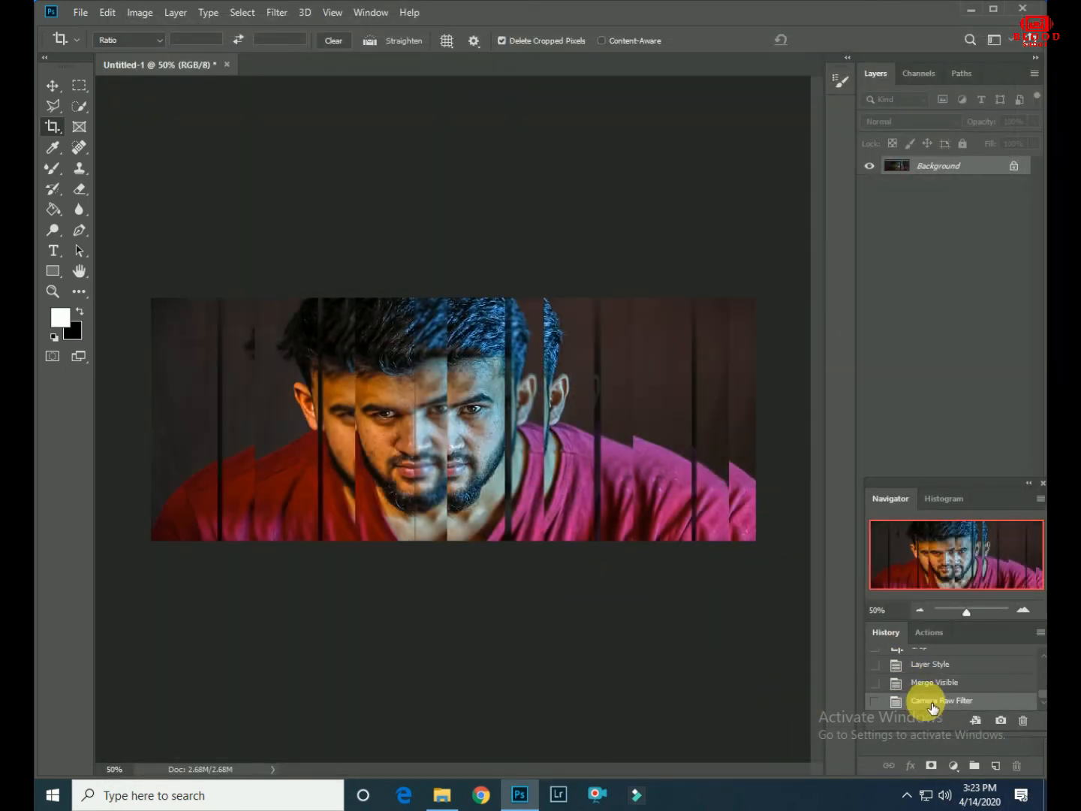
click(932, 702)
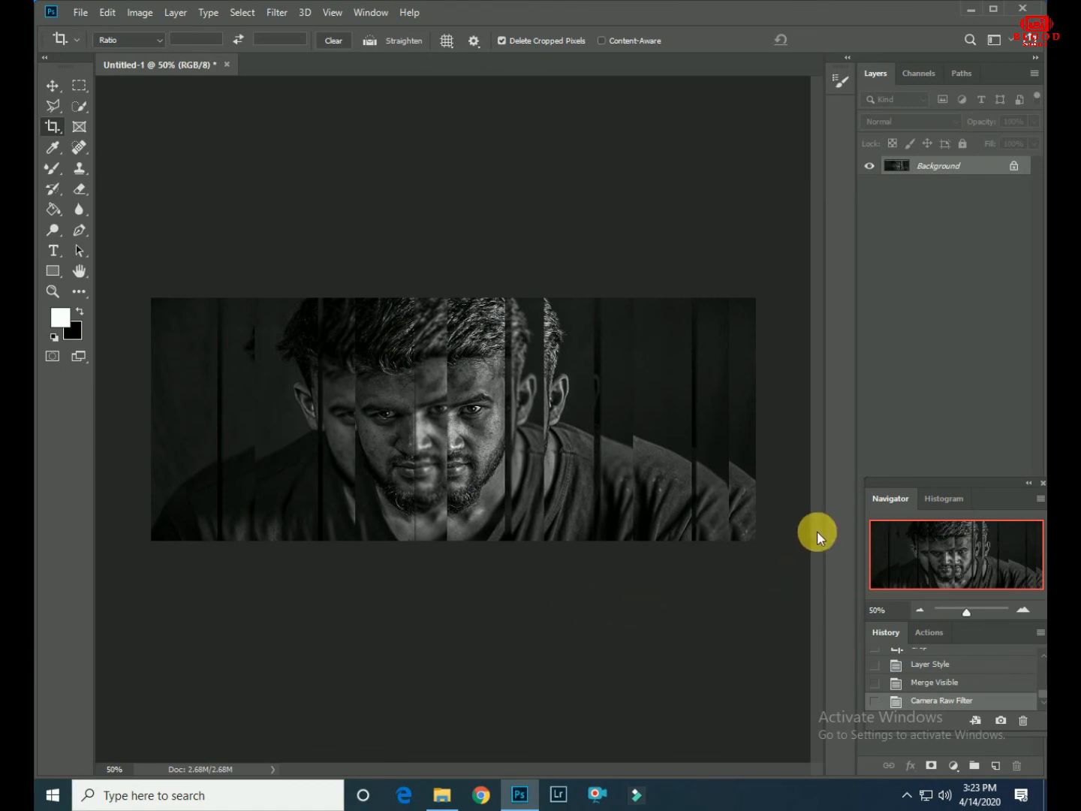
- Crop a further band off the right side of the black-and-white portrait
click(708, 479)
drag(757, 429, 738, 421)
click(828, 43)
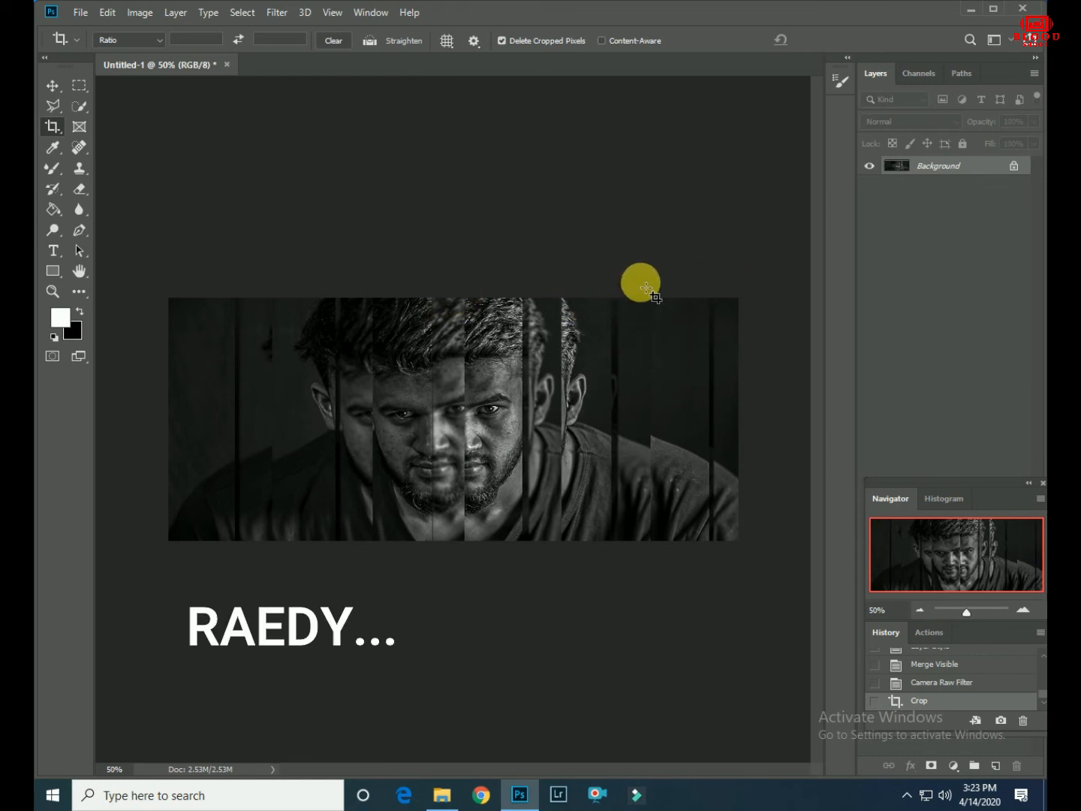
key(ctrl+plus)
key(ctrl+plus)
key(ctrl+plus)
key(ctrl+plus)
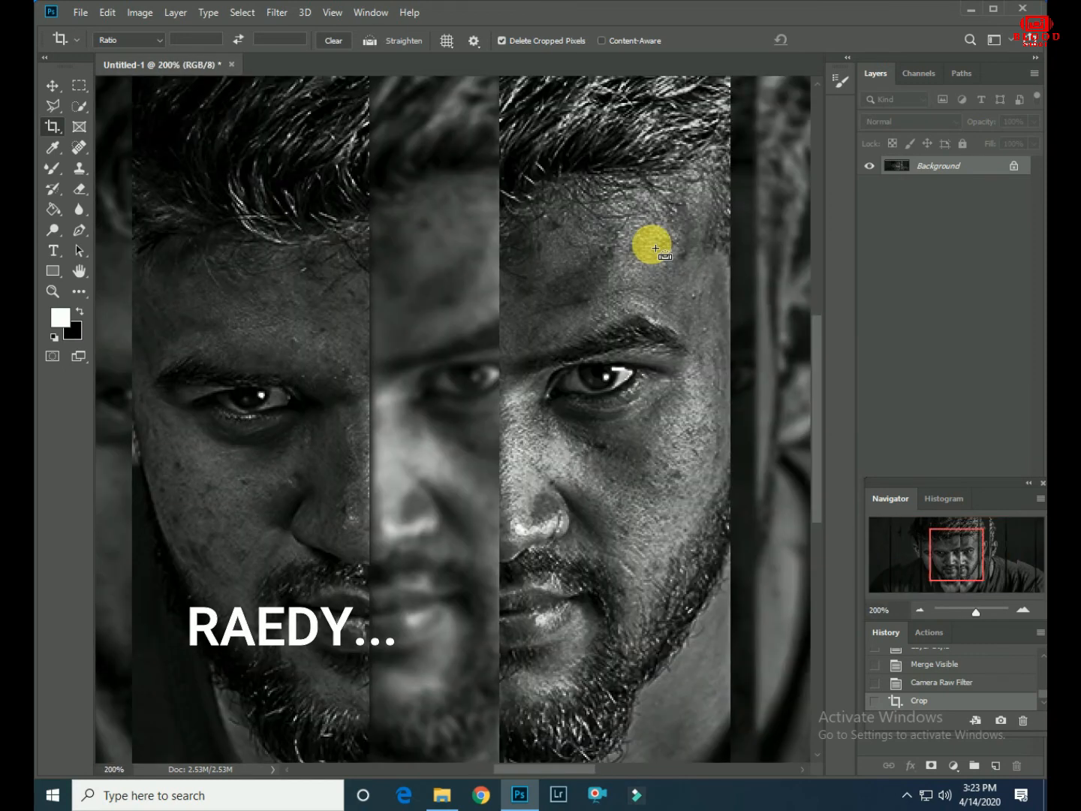
key(ctrl+minus)
key(ctrl+minus)
key(ctrl+minus)
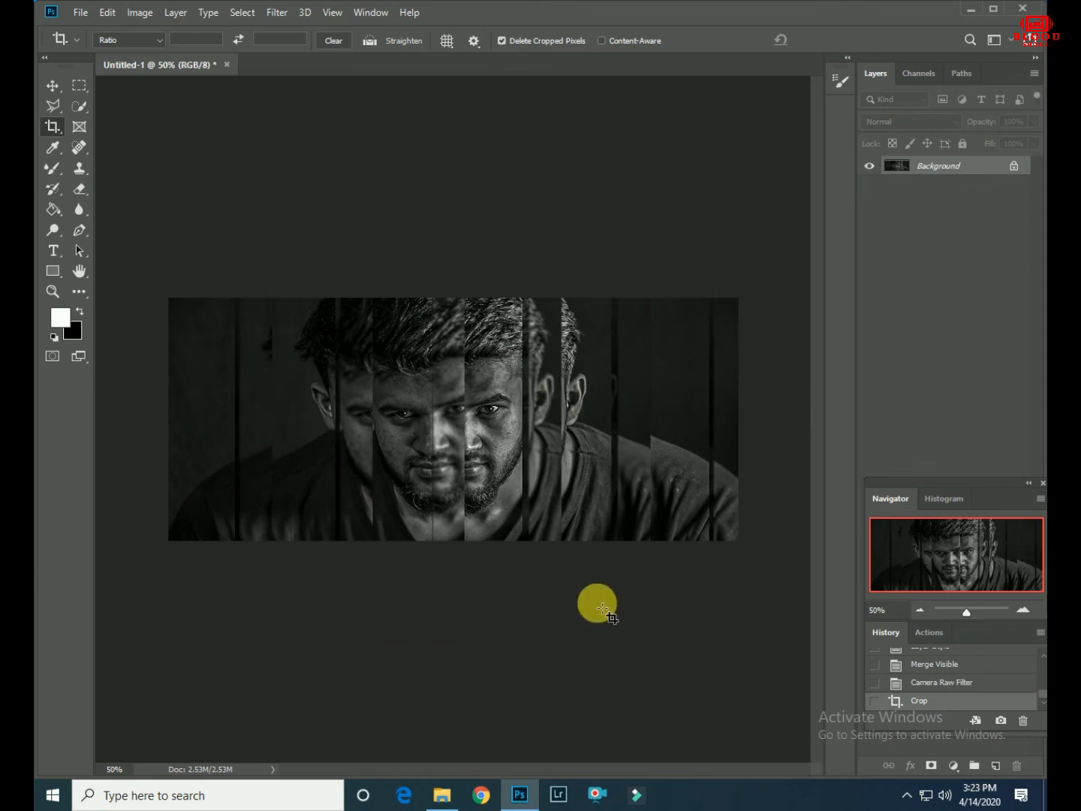